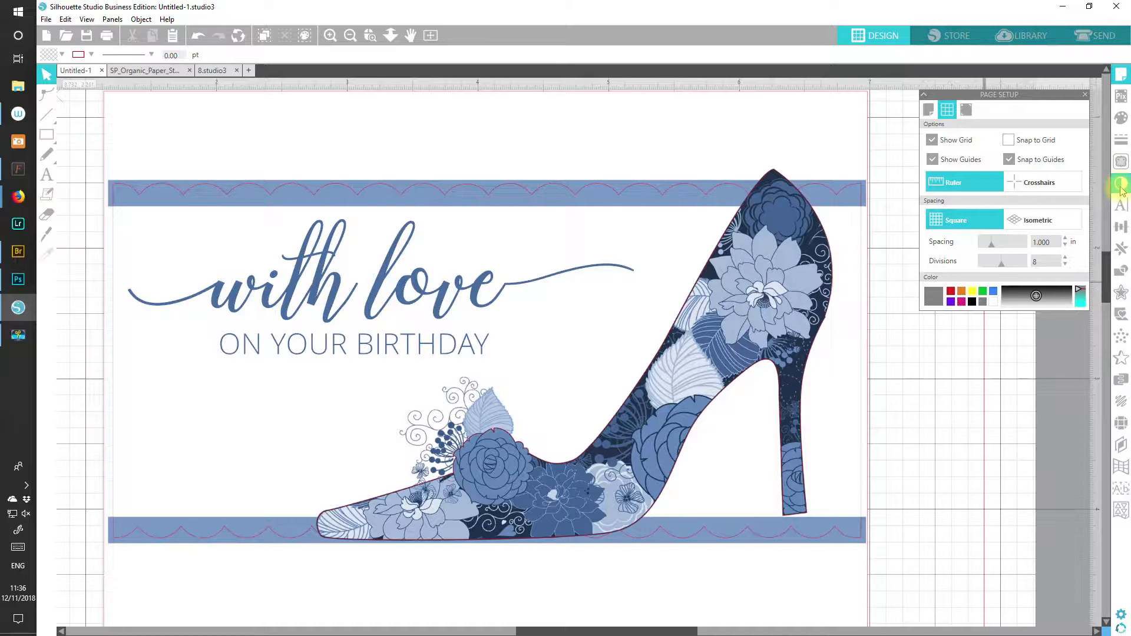
Open the Image Effects settings for the birthday card design.
{"action": "left_click", "coordinate": [1121, 186]}
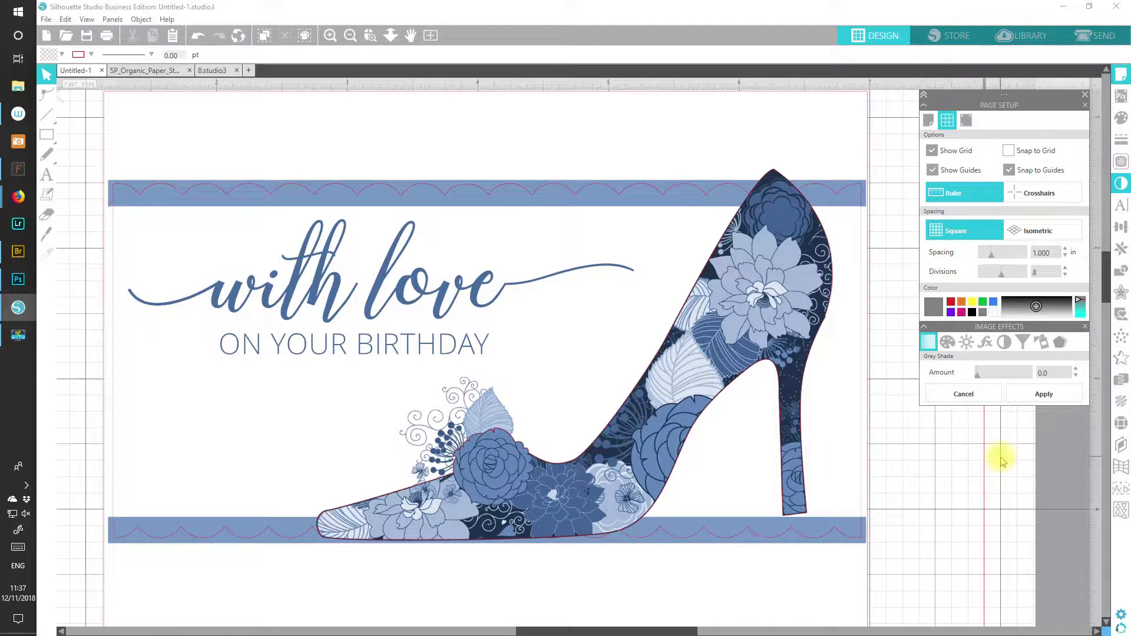
Switch to Firefox and look through the Silhouette Studio edition comparison chart, including the Image effects row.
{"action": "mouse_move", "coordinate": [19, 197]}
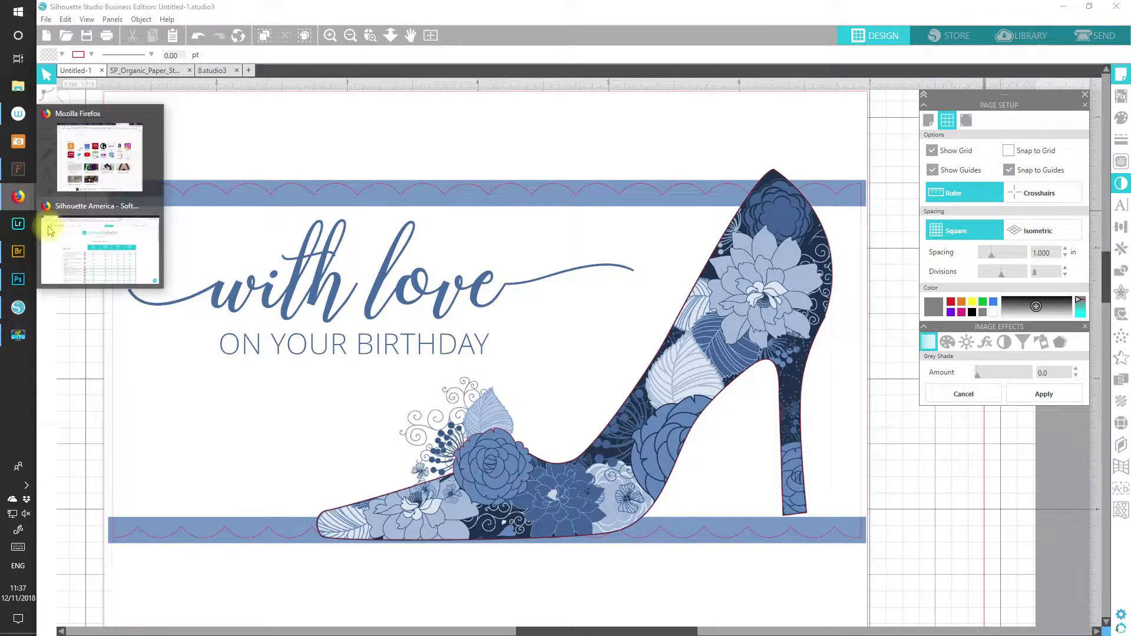
{"action": "left_click", "coordinate": [63, 245]}
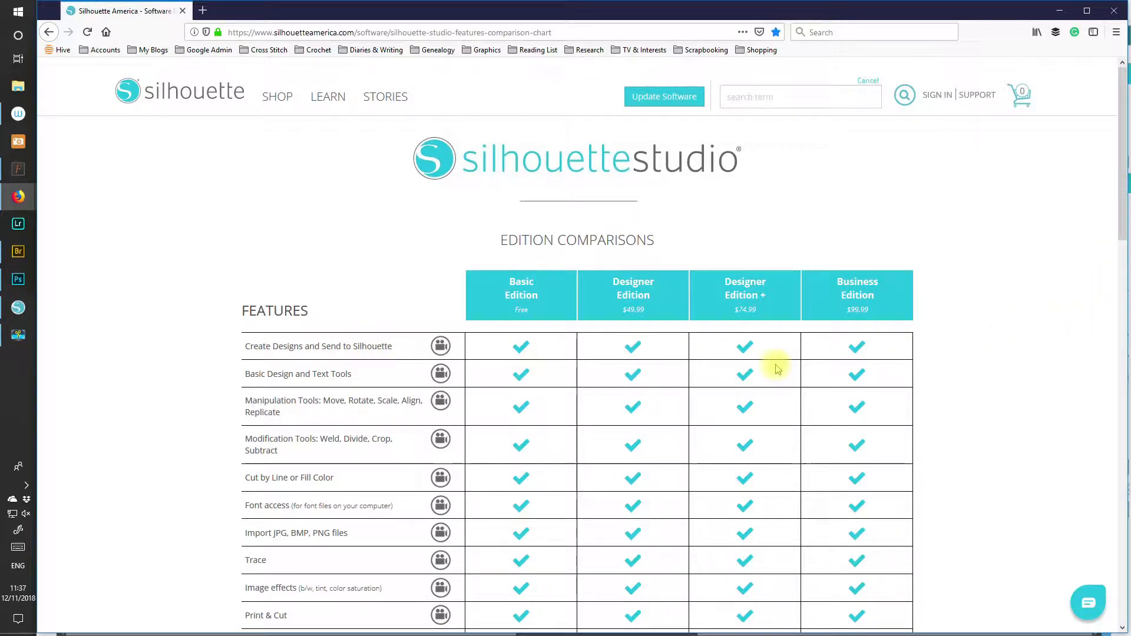
{"action": "left_click_drag", "start_coordinate": [1121, 225], "coordinate": [1099, 347]}
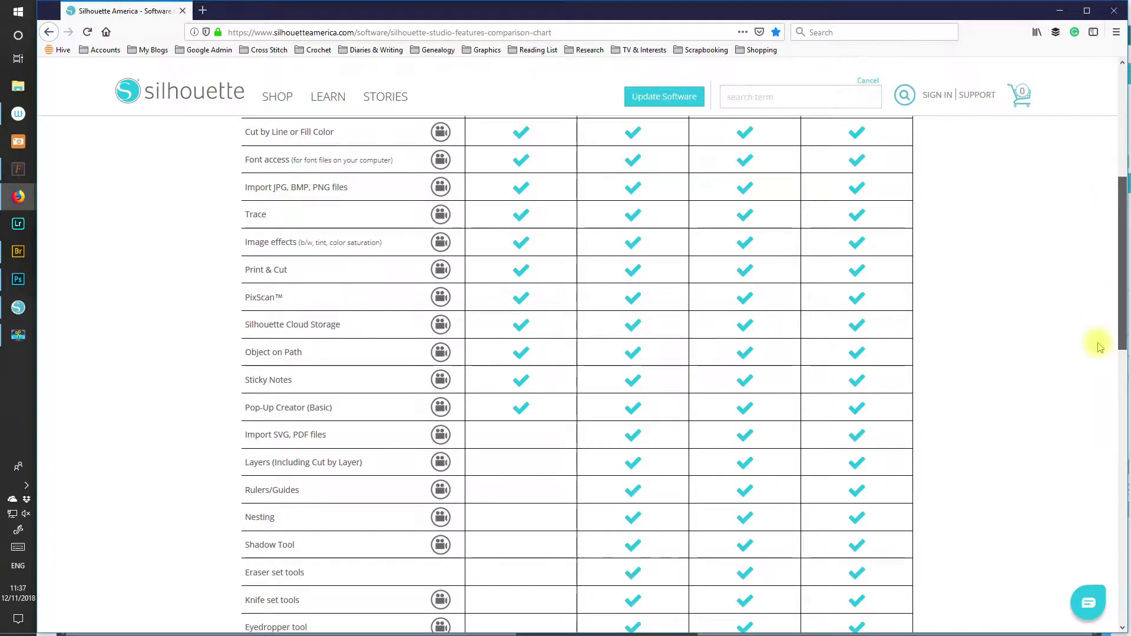
{"action": "left_click_drag", "start_coordinate": [1099, 348], "coordinate": [1098, 289]}
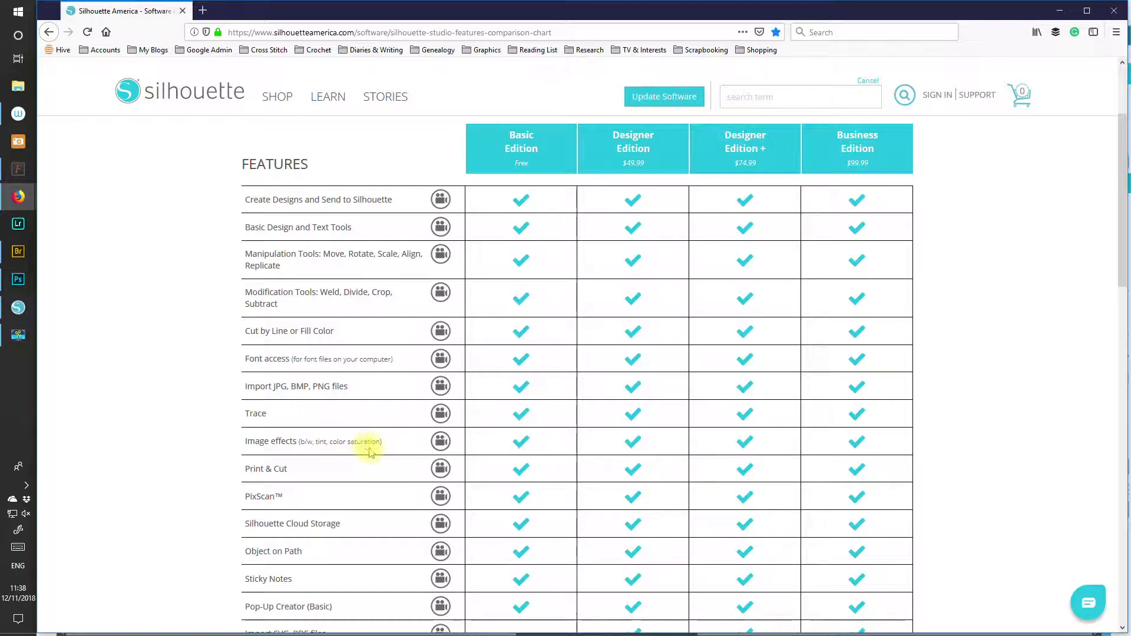
Open the comparison chart's video on Image effects, preview it, and return to Silhouette Studio.
{"action": "left_click", "coordinate": [441, 446]}
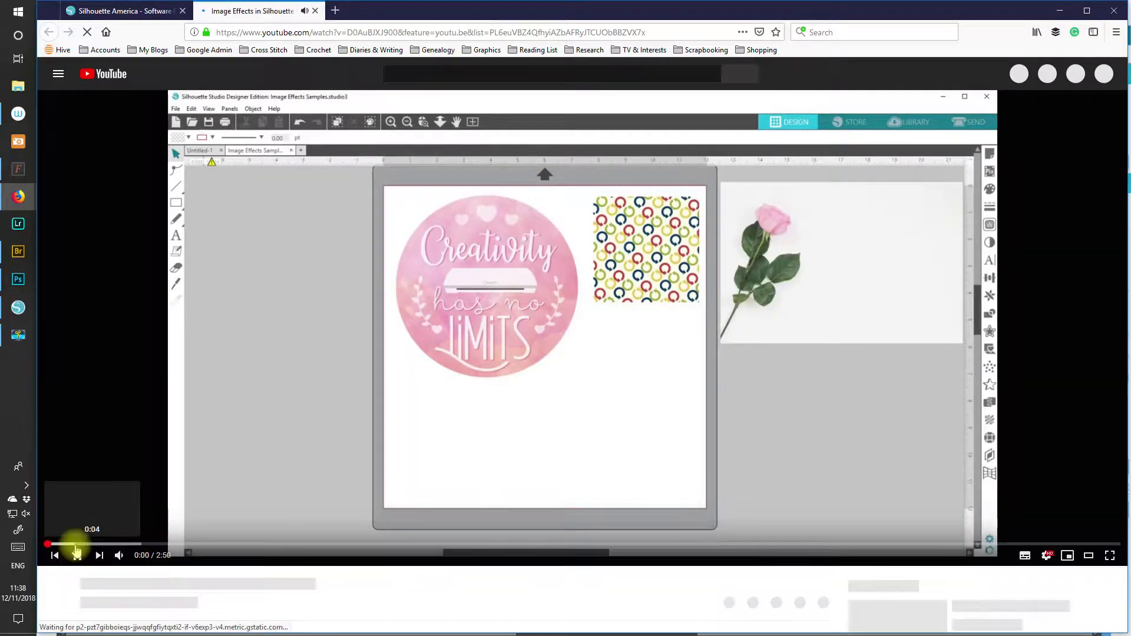
{"action": "left_click", "coordinate": [77, 555]}
{"action": "left_click", "coordinate": [77, 555]}
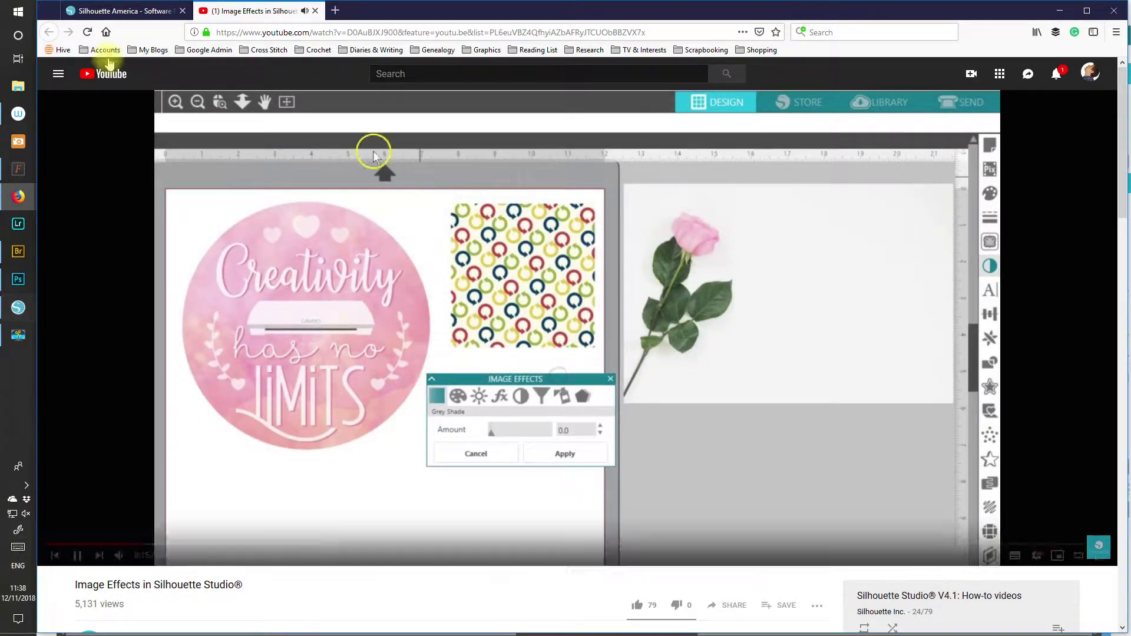
{"action": "left_click", "coordinate": [1060, 11]}
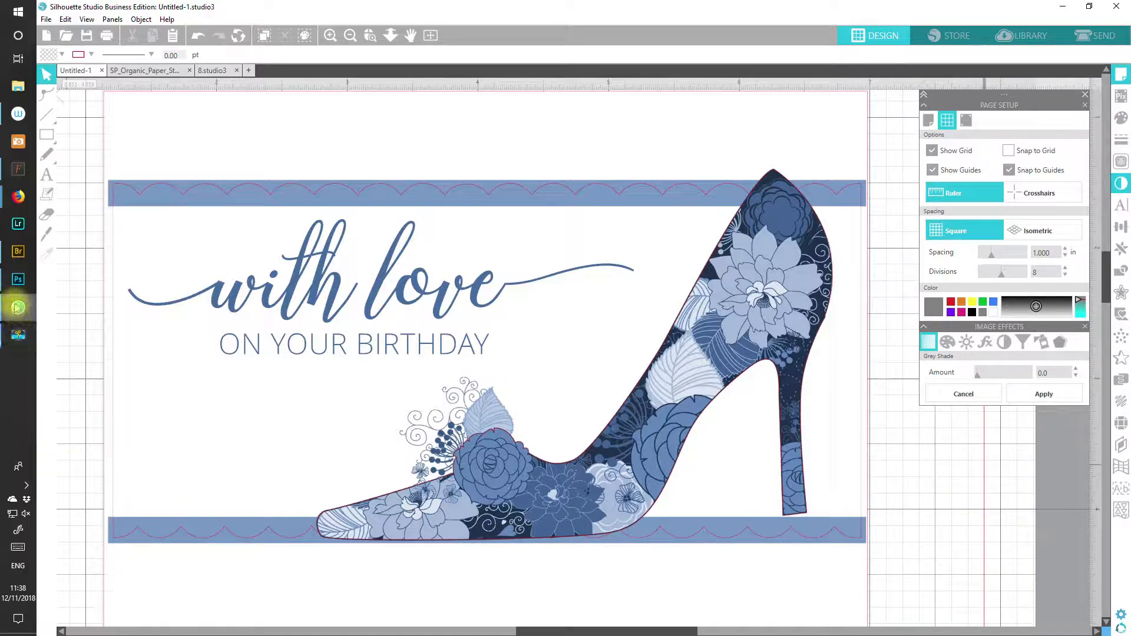
Switch to Photoshop to view sendingloveandtea.jpg and the image-effects-01.png comparison, and return to Silhouette Studio.
{"action": "left_click", "coordinate": [17, 282]}
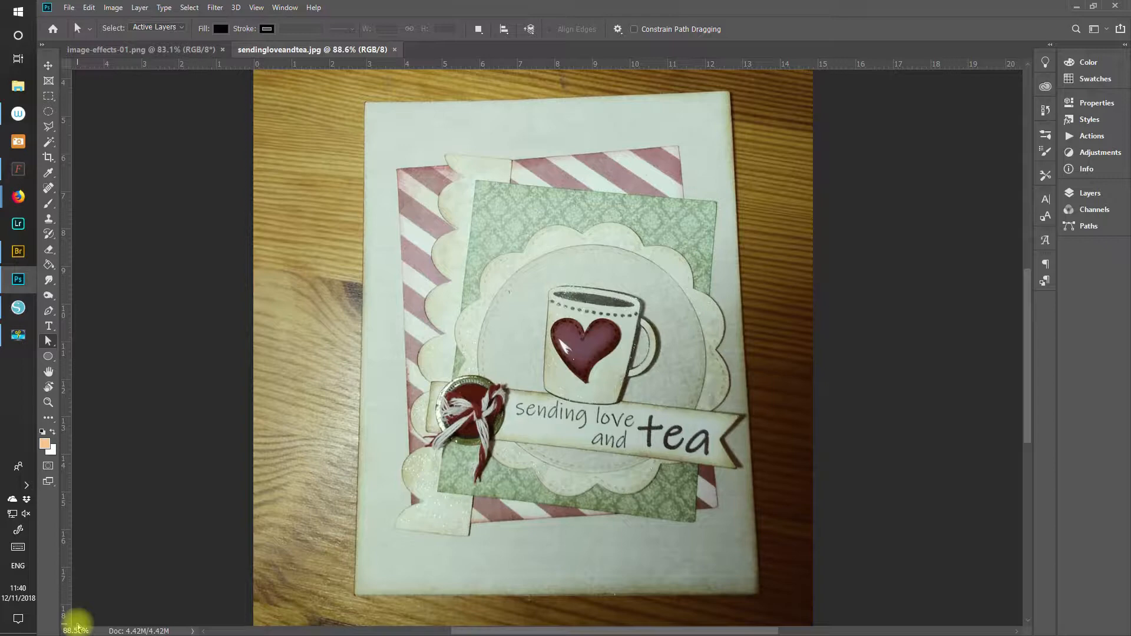
{"action": "key", "text": "ctrl+Tab"}
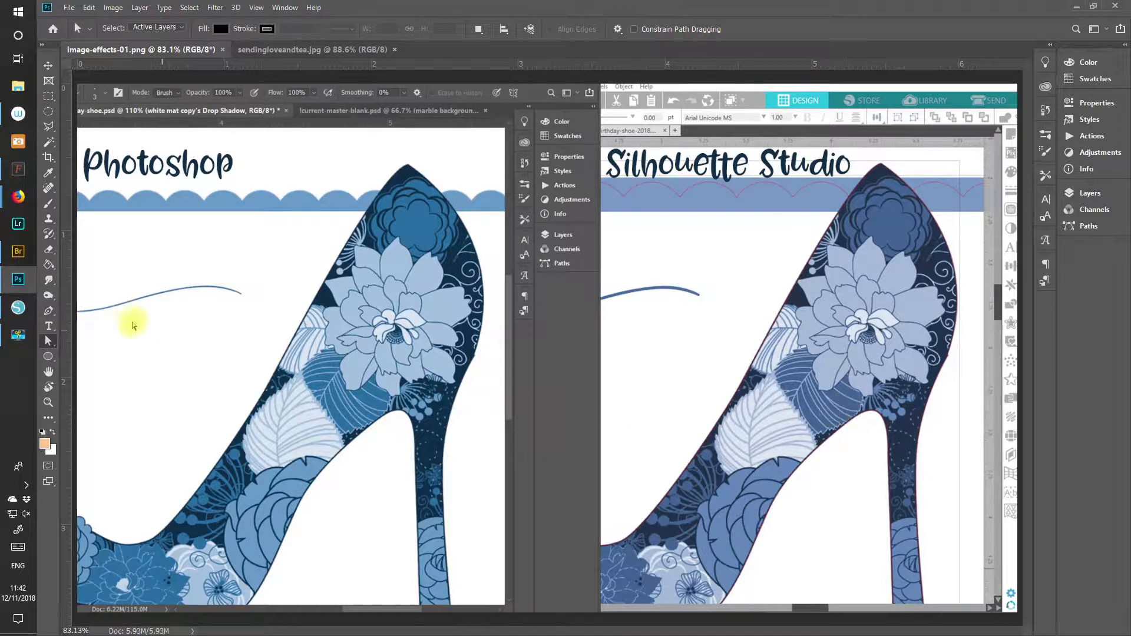
{"action": "left_click", "coordinate": [13, 312]}
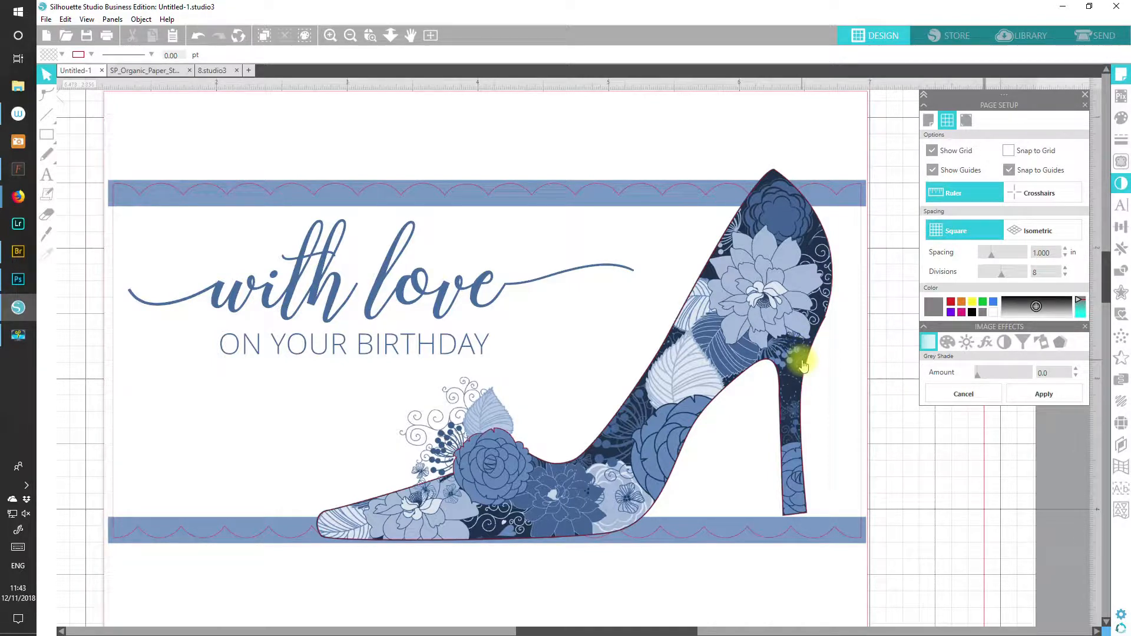
Ungroup the birthday card design with all its parts left in their original position.
{"action": "left_click_drag", "start_coordinate": [798, 334], "coordinate": [800, 412]}
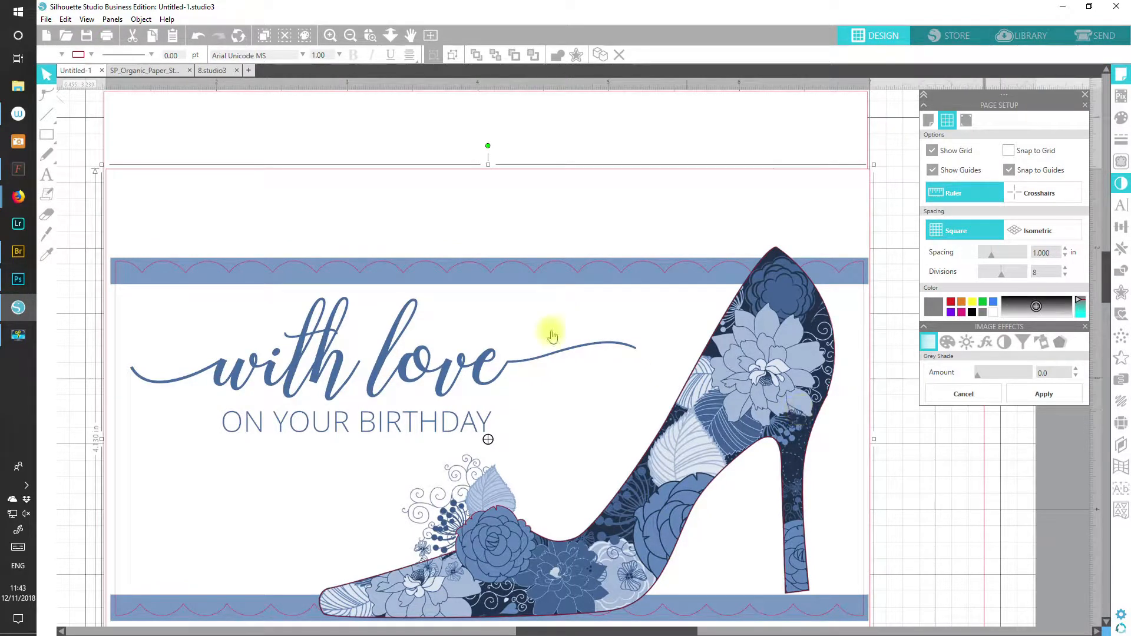
{"action": "left_click", "coordinate": [197, 37]}
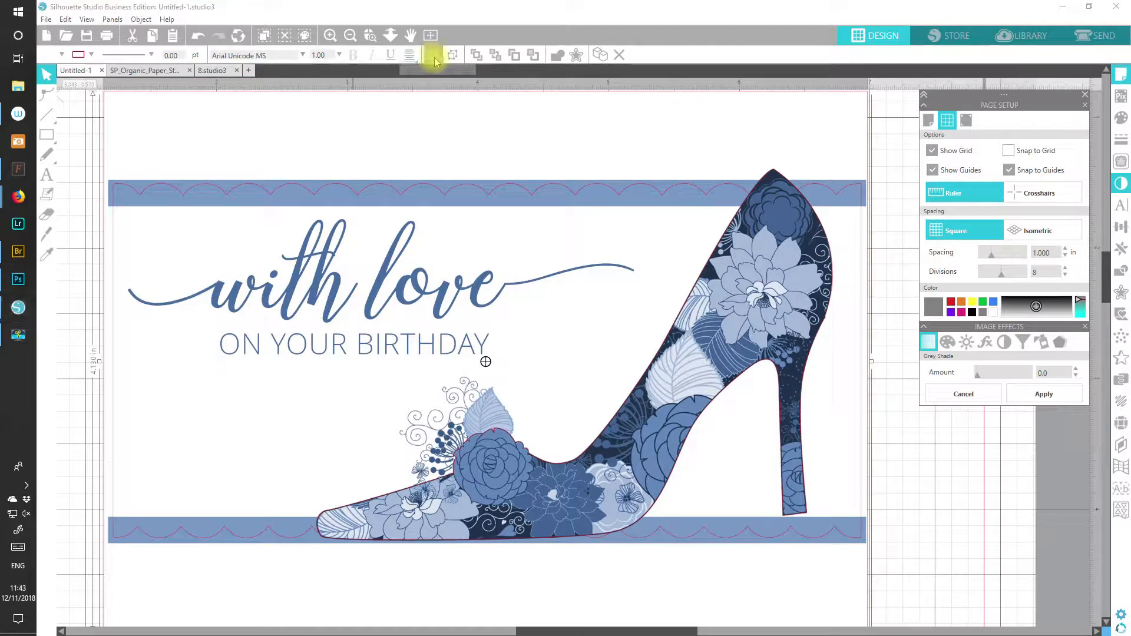
{"action": "left_click", "coordinate": [452, 56]}
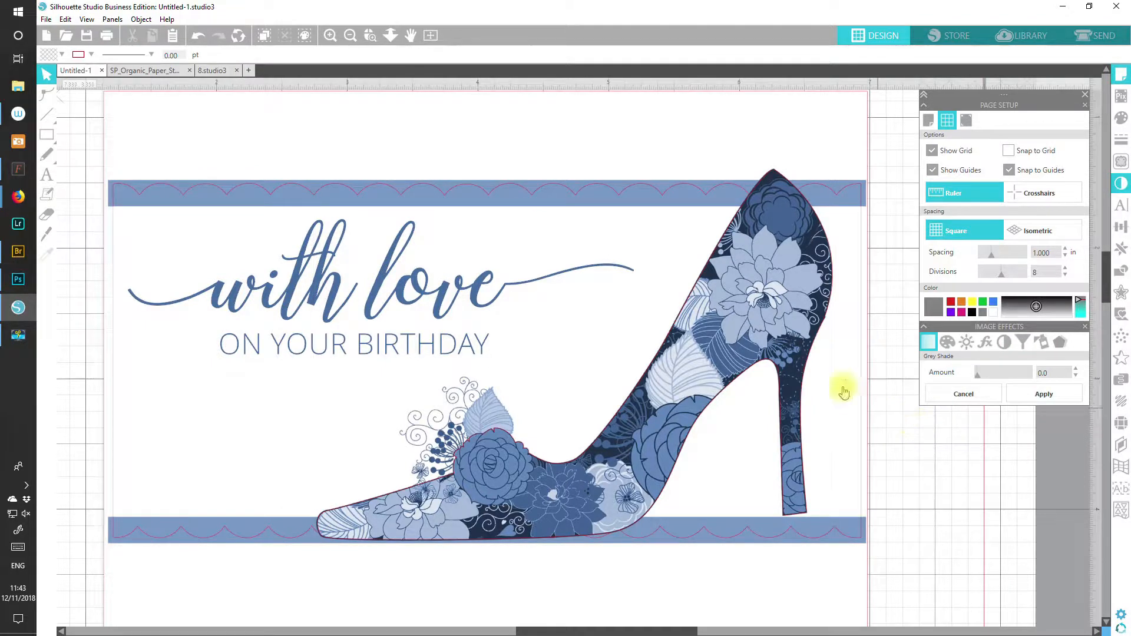
Move both stacked shoe copies off the card into the blank area below it.
{"action": "left_click", "coordinate": [800, 308]}
{"action": "left_click_drag", "start_coordinate": [799, 308], "coordinate": [705, 457]}
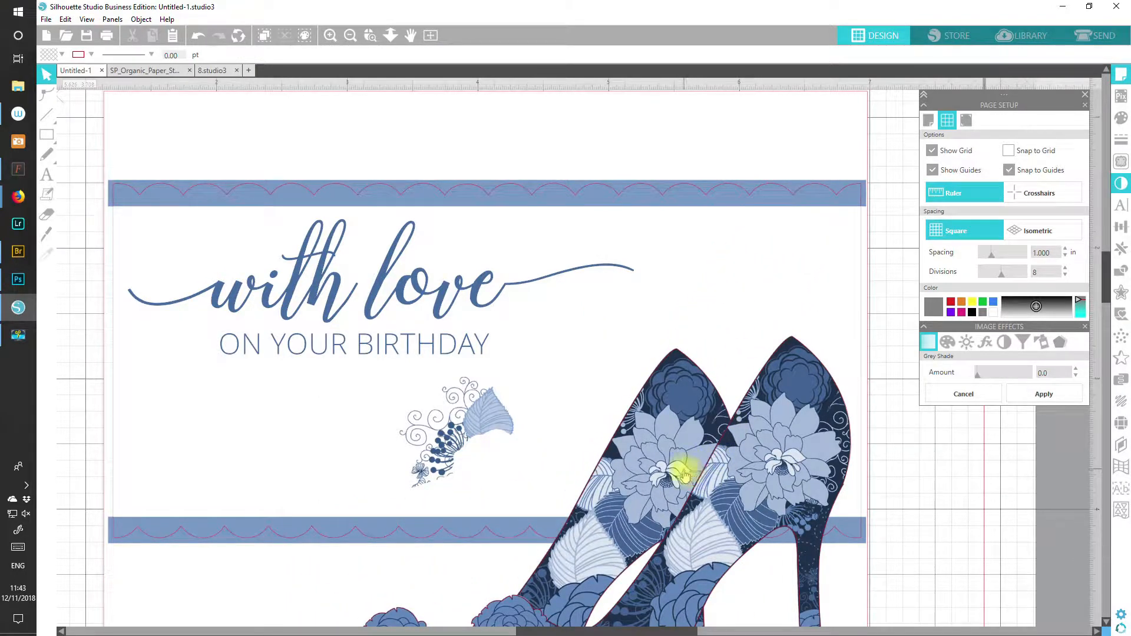
{"action": "left_click", "coordinate": [674, 467]}
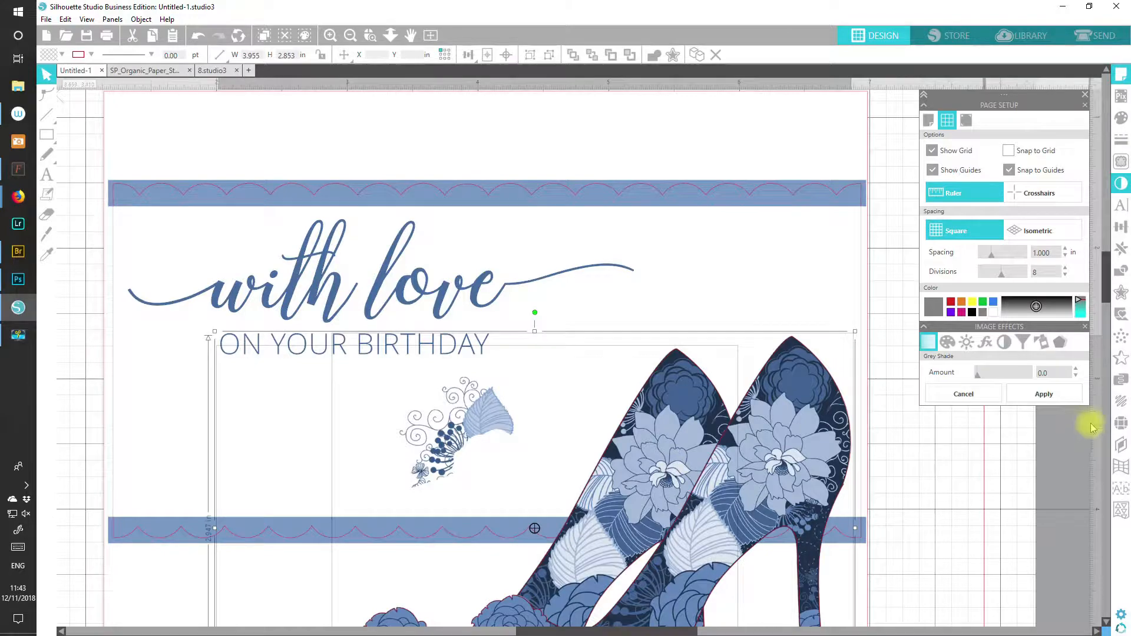
{"action": "left_click_drag", "start_coordinate": [1103, 298], "coordinate": [1103, 358]}
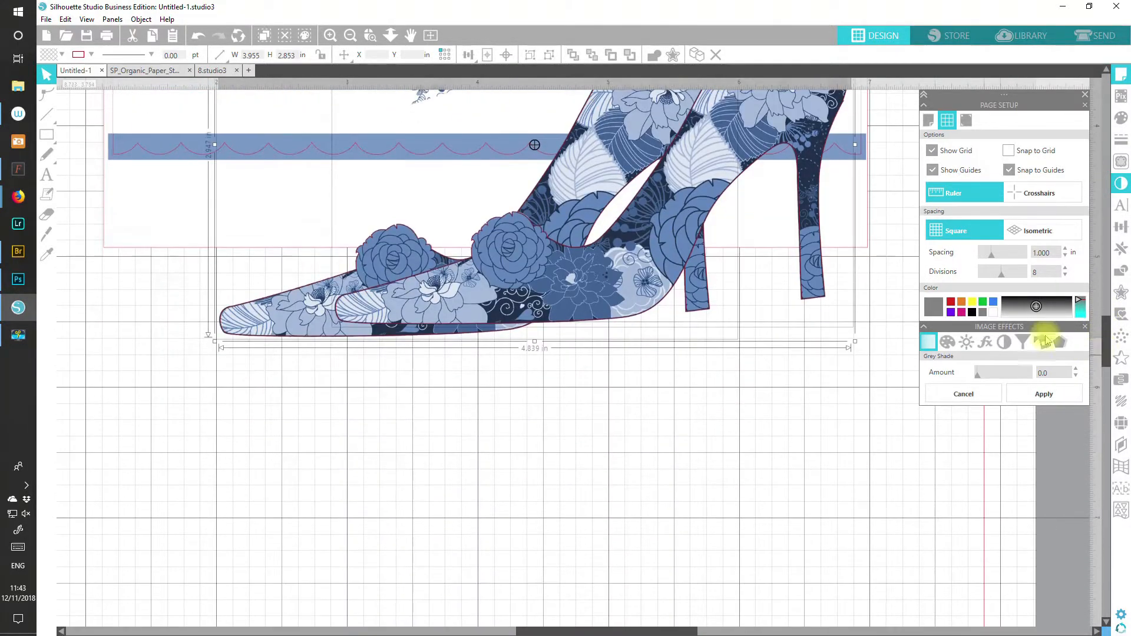
{"action": "left_click_drag", "start_coordinate": [814, 241], "coordinate": [744, 537]}
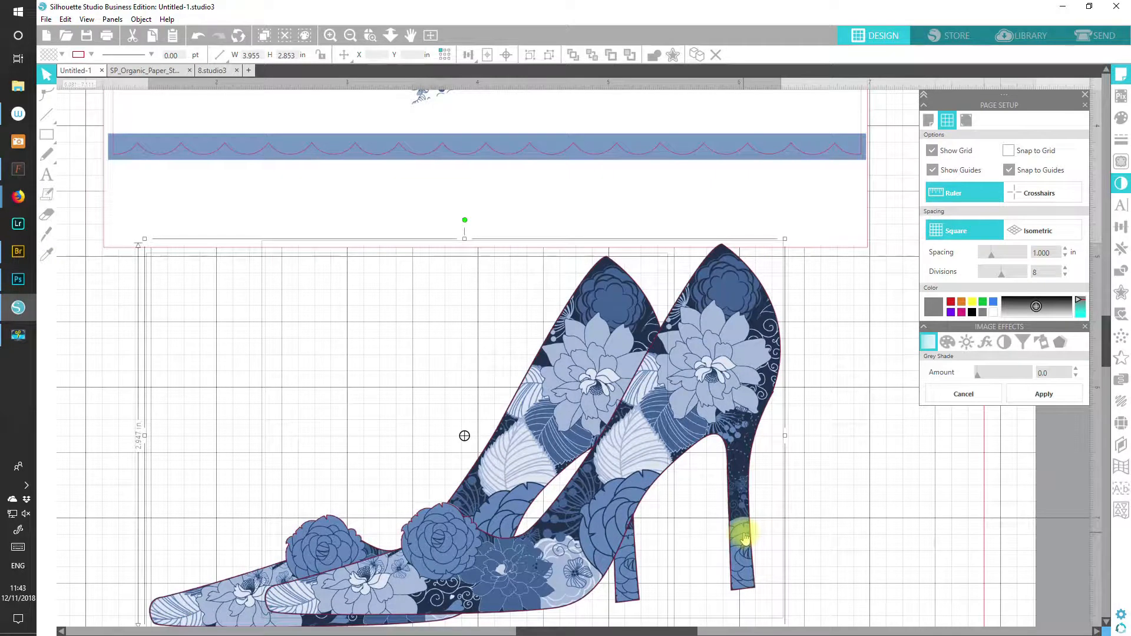
Spread the two shoes apart side by side at the same height and hide the grid.
{"action": "left_click", "coordinate": [833, 514]}
{"action": "left_click_drag", "start_coordinate": [712, 429], "coordinate": [779, 434]}
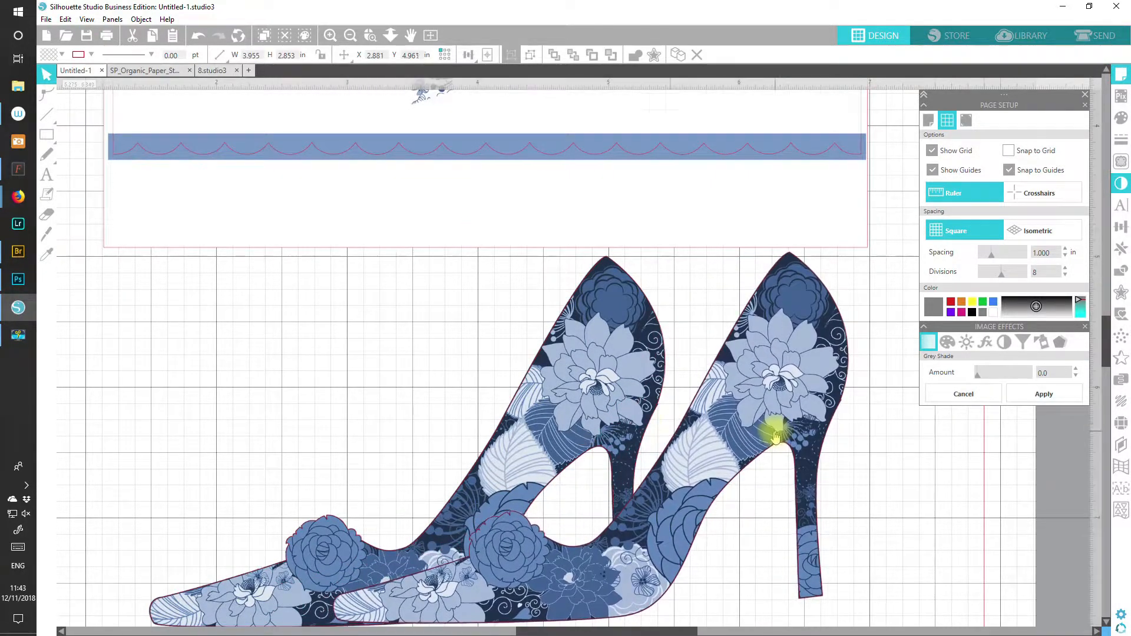
{"action": "left_click_drag", "start_coordinate": [597, 394], "coordinate": [561, 391]}
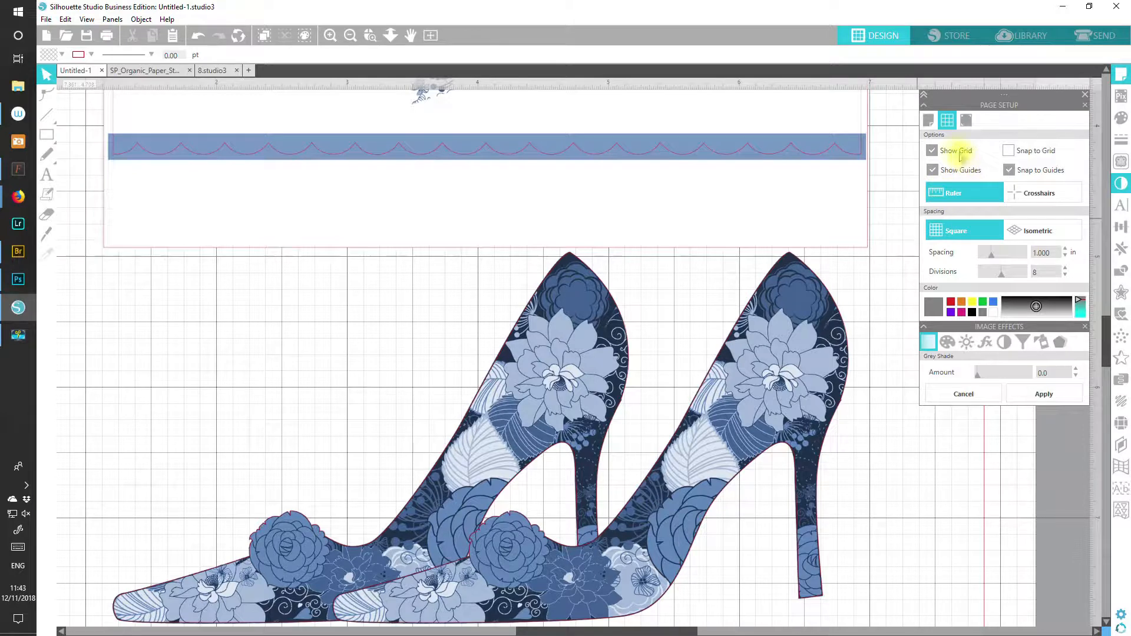
{"action": "left_click", "coordinate": [932, 151]}
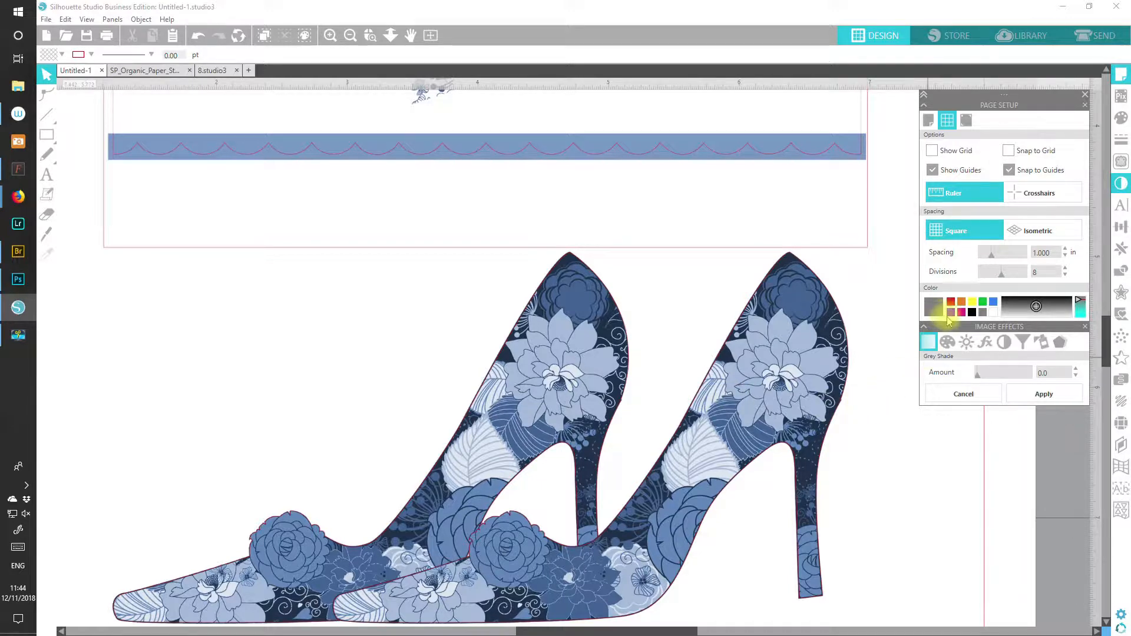
Try to adjust the Gamma image effect on the still-grouped right-hand shoe.
{"action": "left_click", "coordinate": [815, 382]}
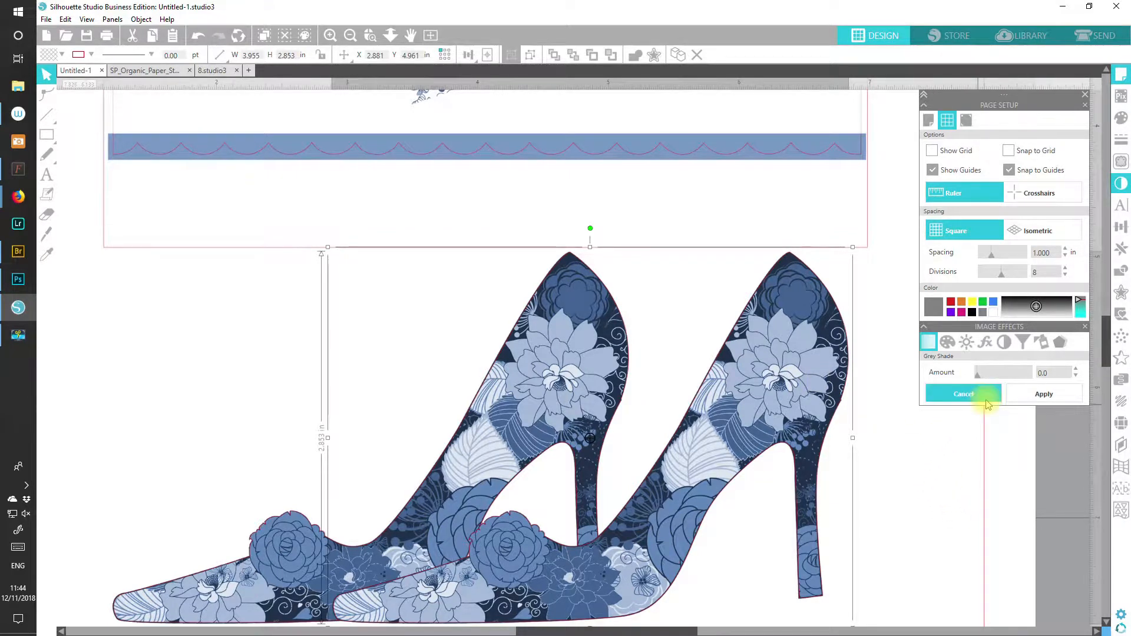
{"action": "left_click", "coordinate": [987, 344]}
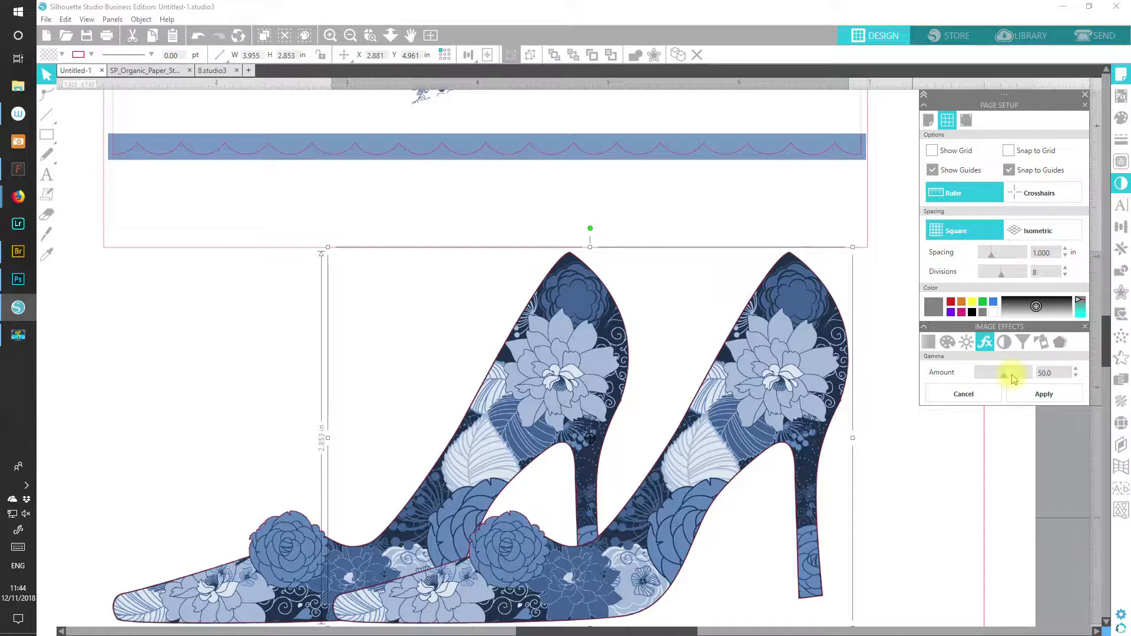
{"action": "mouse_move", "coordinate": [1005, 380]}
{"action": "left_mouse_down"}
{"action": "mouse_move", "coordinate": [1017, 379]}
{"action": "mouse_move", "coordinate": [994, 377]}
{"action": "left_mouse_up"}
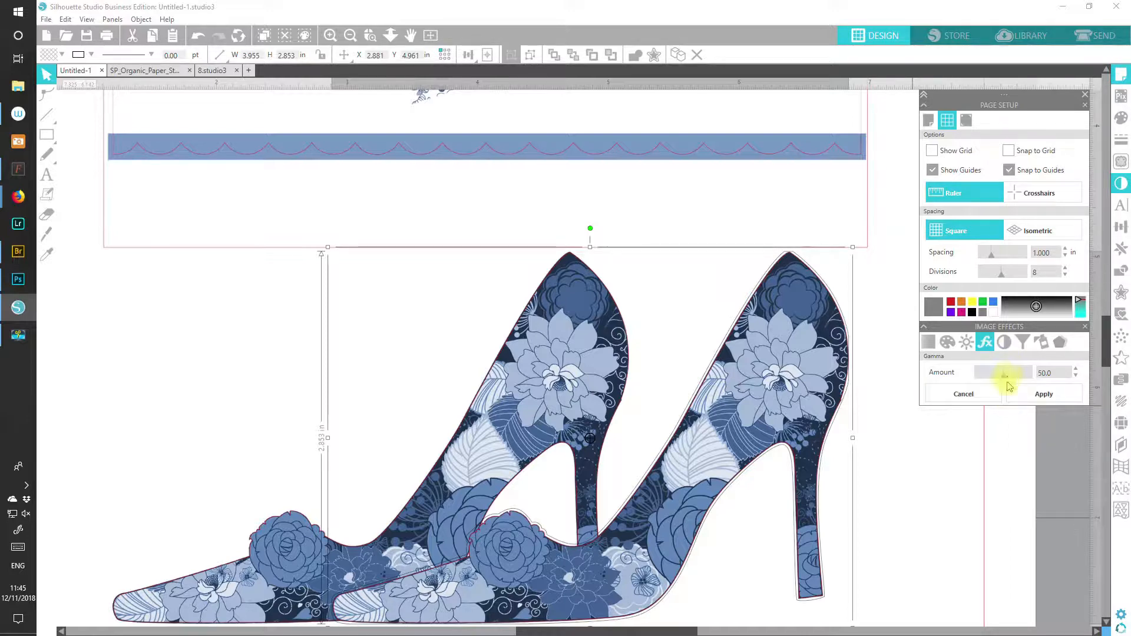
{"action": "left_click_drag", "start_coordinate": [1013, 375], "coordinate": [1018, 374]}
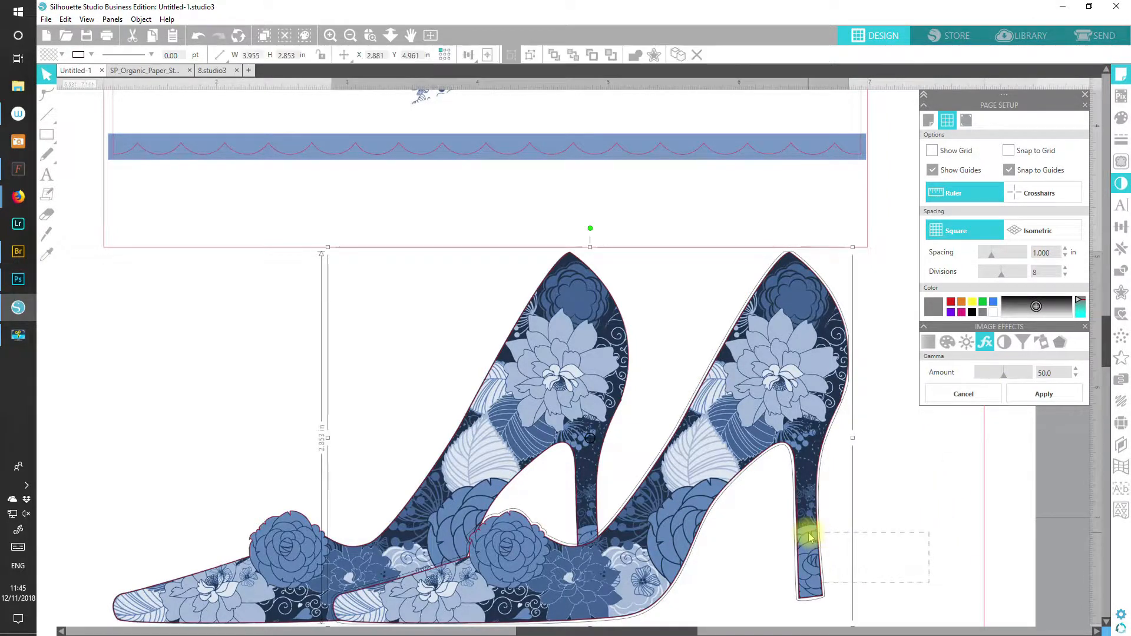
Ungroup the right-hand shoe and select its patterned shape on its own.
{"action": "left_click", "coordinate": [530, 55]}
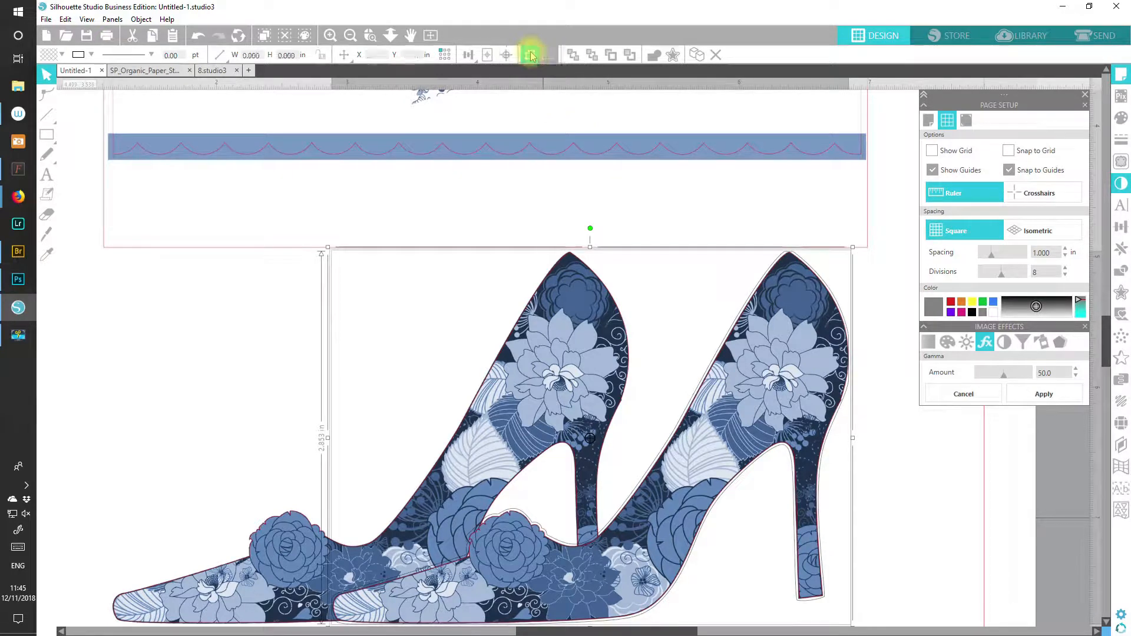
{"action": "left_click", "coordinate": [966, 525]}
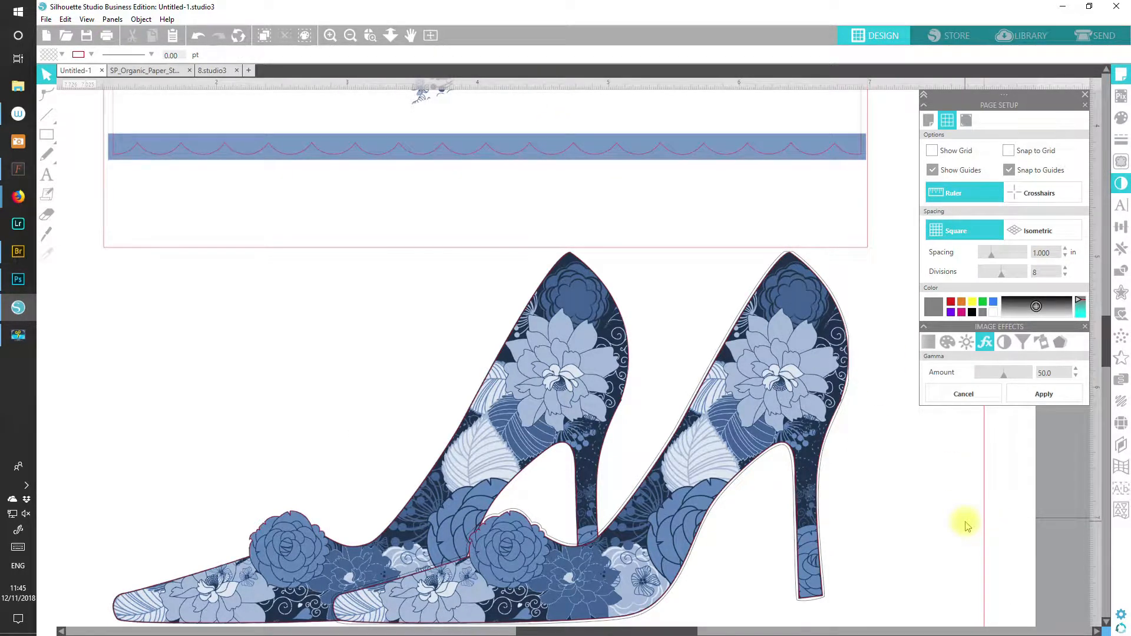
{"action": "left_click", "coordinate": [788, 357]}
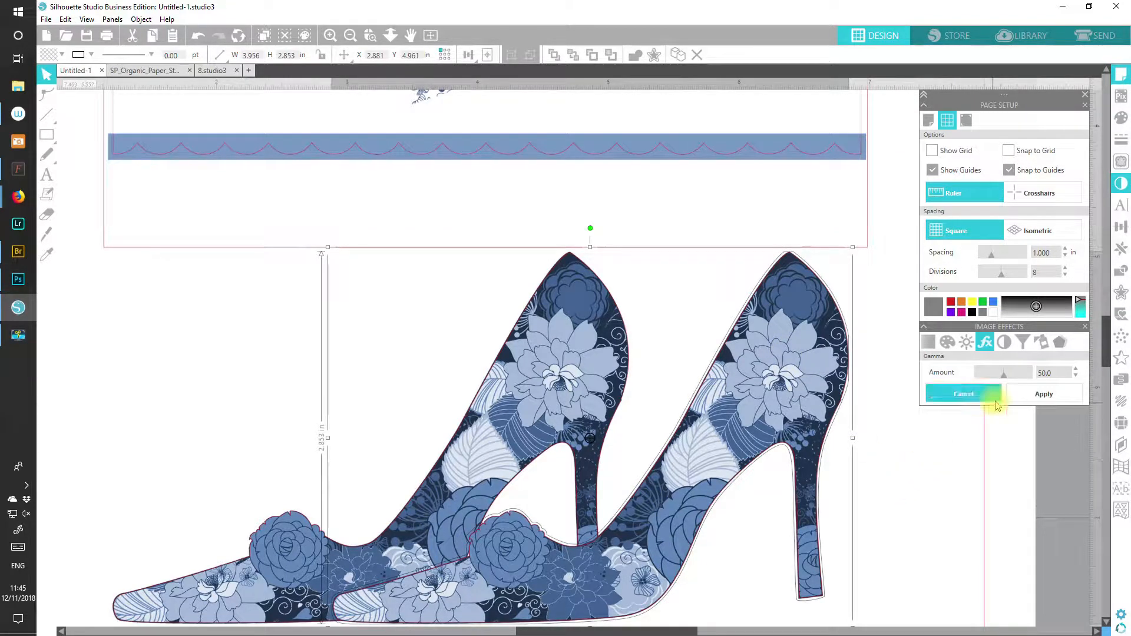
Try Gamma amounts of 55 and 0 on the right-hand shoe and cancel the effect.
{"action": "left_click_drag", "start_coordinate": [1004, 376], "coordinate": [1007, 375]}
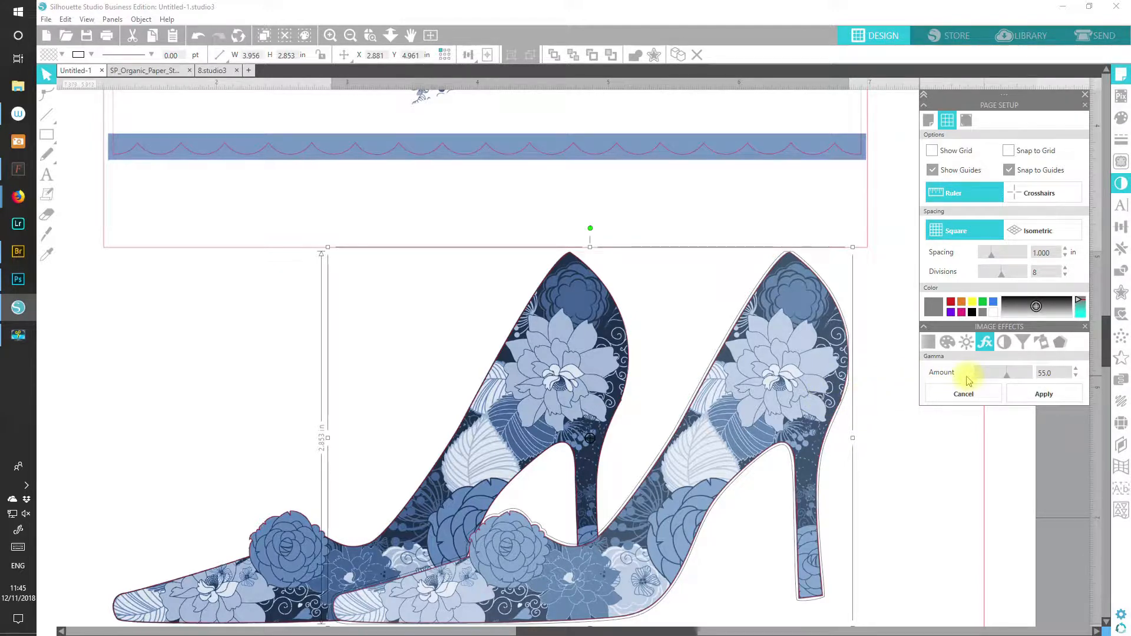
{"action": "left_click", "coordinate": [963, 393]}
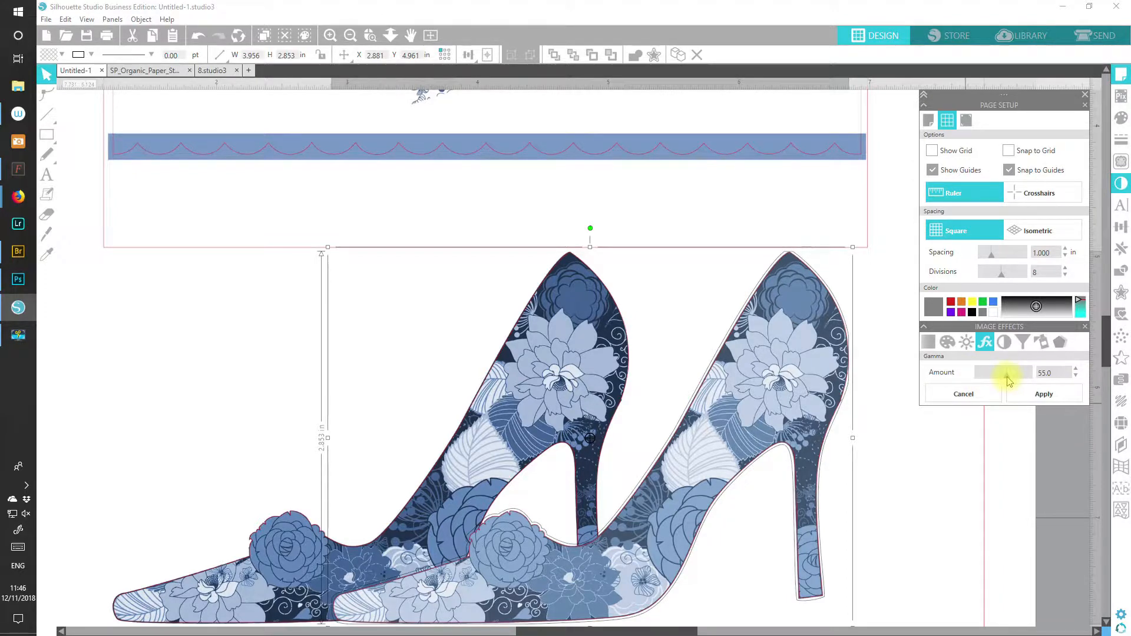
{"action": "left_click_drag", "start_coordinate": [1009, 380], "coordinate": [978, 381]}
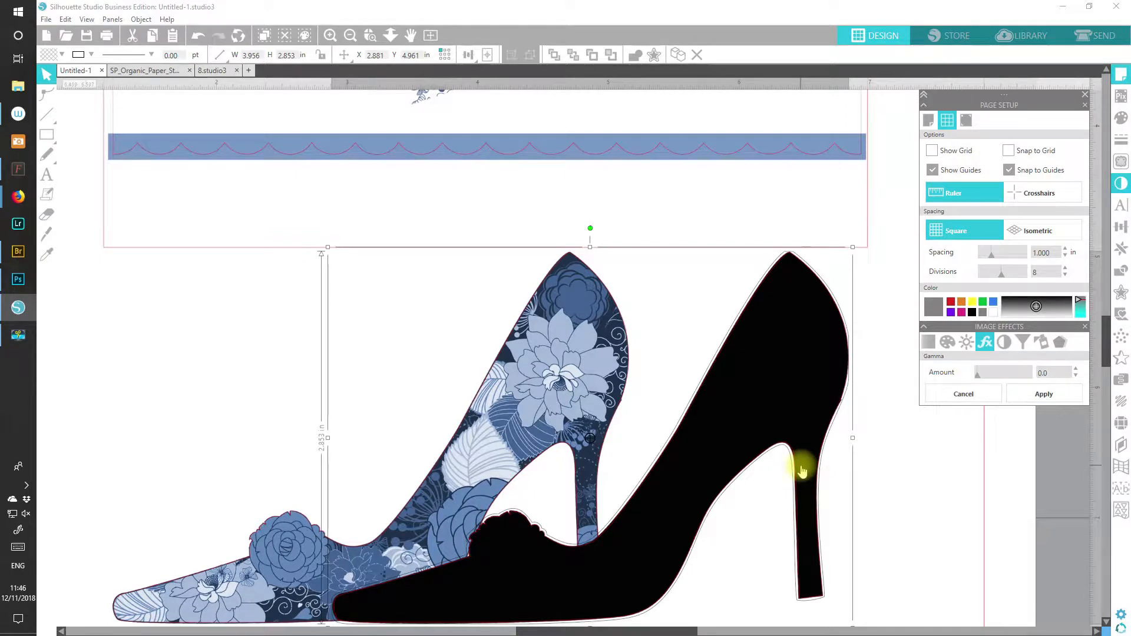
{"action": "left_click", "coordinate": [931, 399]}
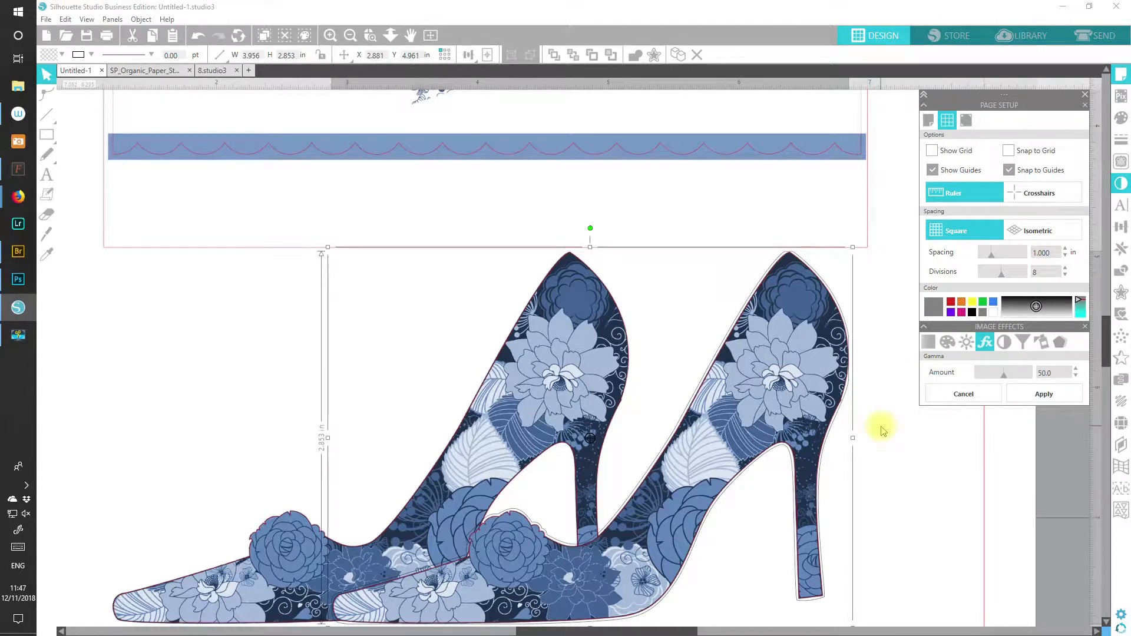
Try Gamma amounts of 49, 51 and 43 on the right-hand shoe and return it to 50.
{"action": "left_click", "coordinate": [1004, 377]}
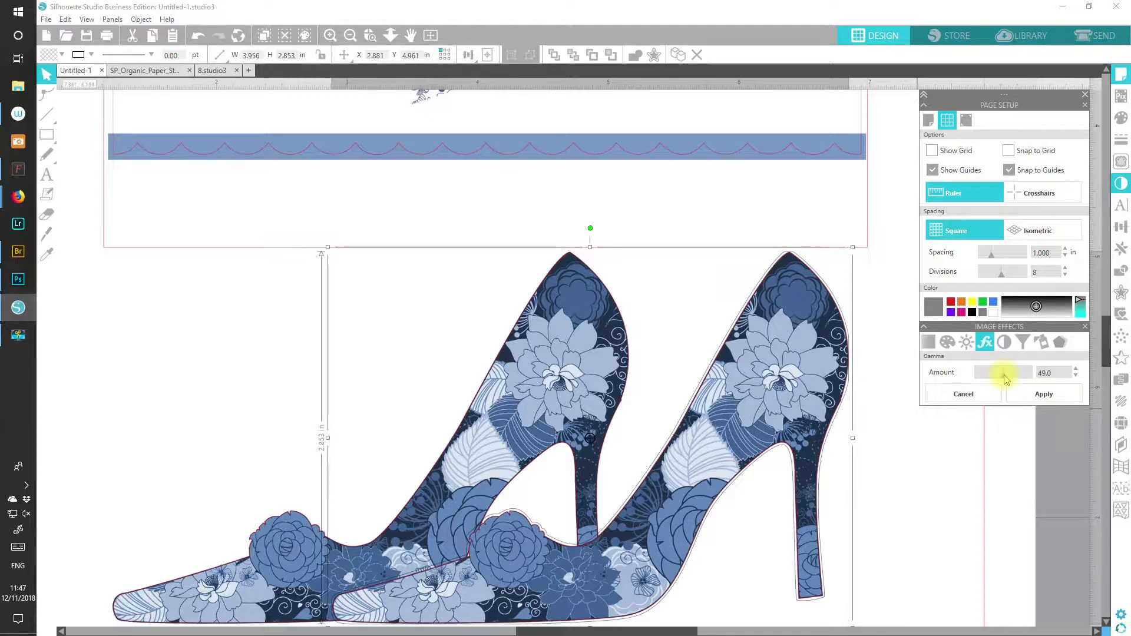
{"action": "left_click", "coordinate": [1006, 378]}
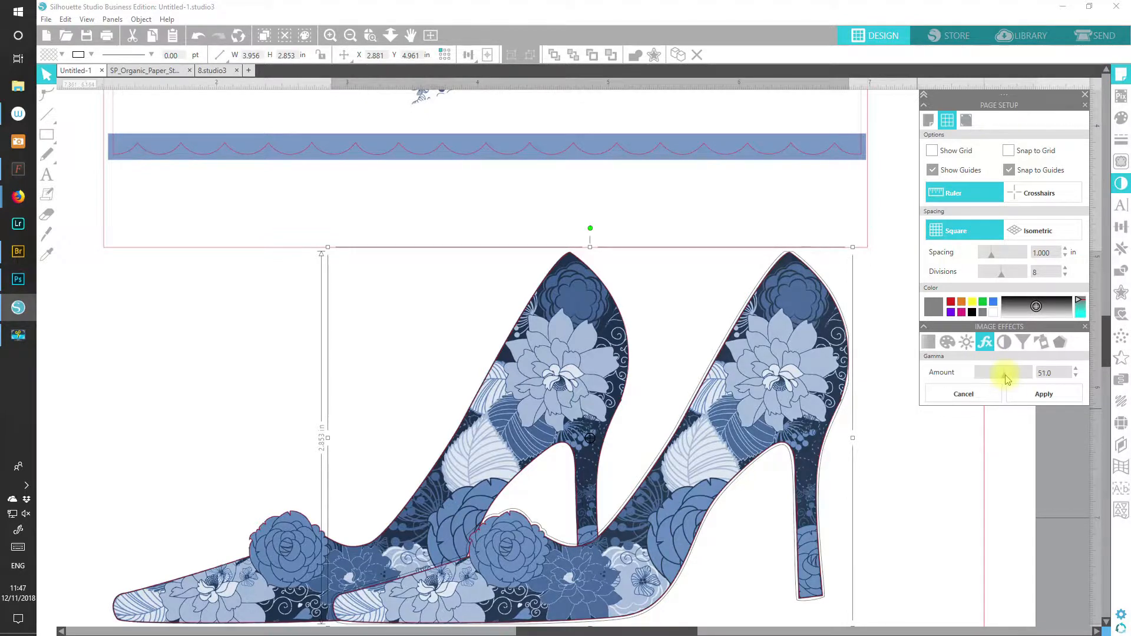
{"action": "left_click", "coordinate": [1005, 377]}
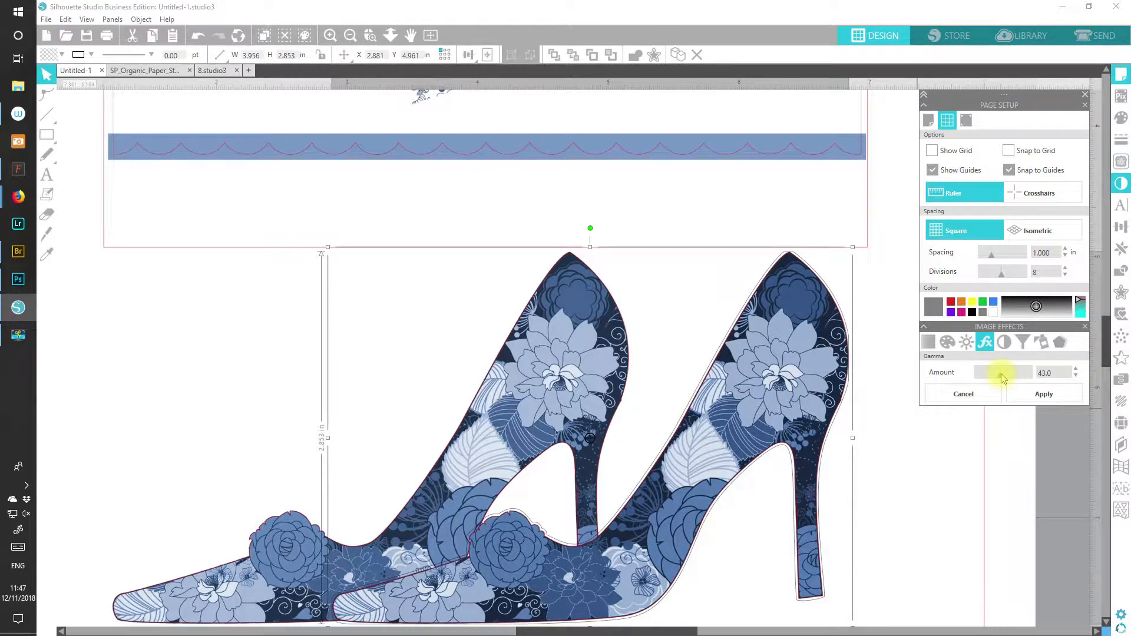
{"action": "left_click_drag", "start_coordinate": [1002, 378], "coordinate": [1004, 380]}
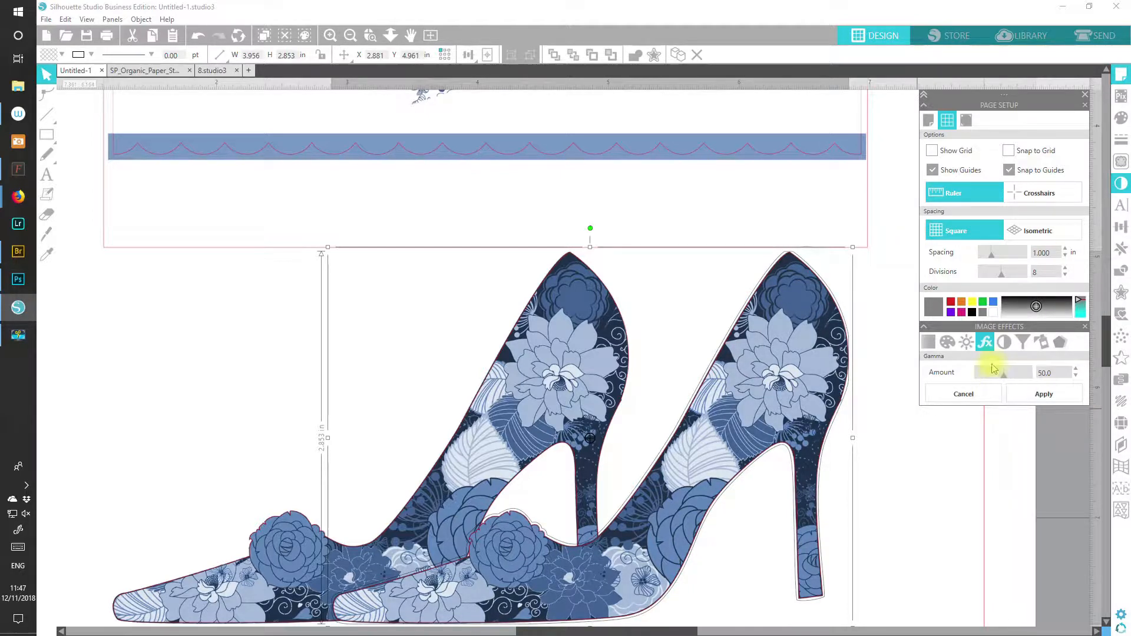
Try Brightness values of 94 and -100 on the right-hand shoe and return it to 0.
{"action": "left_click", "coordinate": [964, 344]}
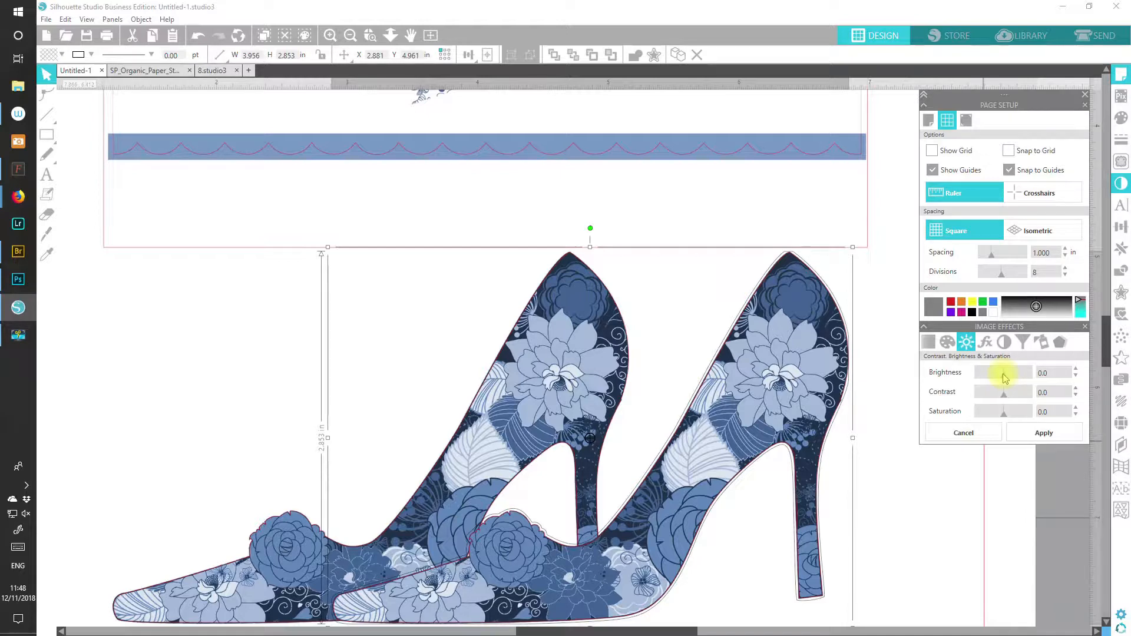
{"action": "left_click_drag", "start_coordinate": [1005, 377], "coordinate": [1032, 379]}
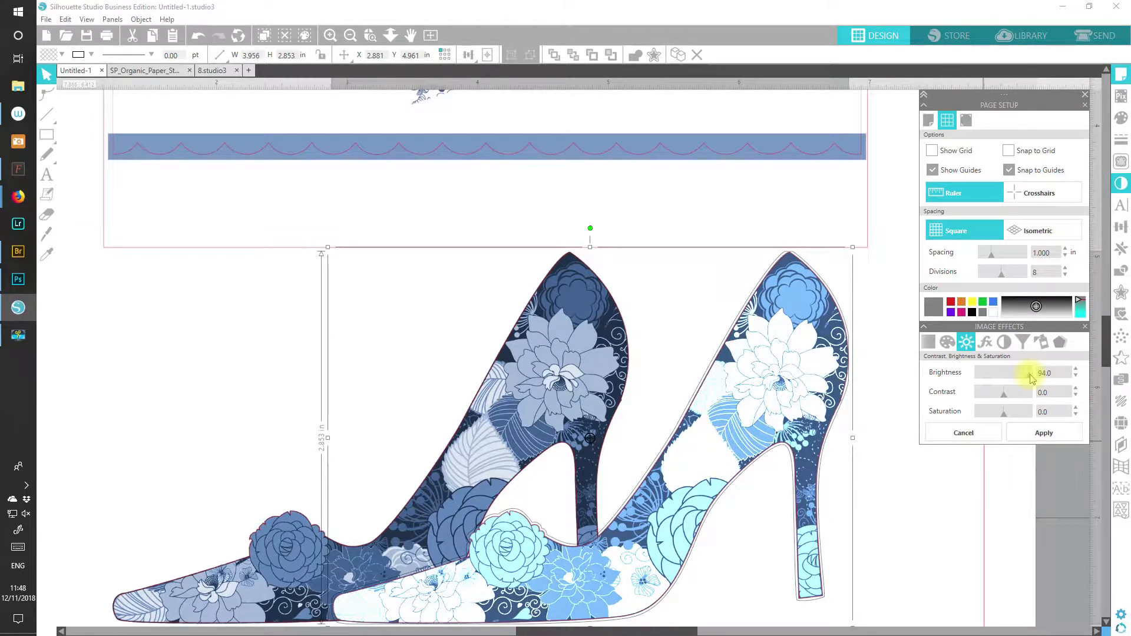
{"action": "left_click_drag", "start_coordinate": [1031, 379], "coordinate": [959, 371]}
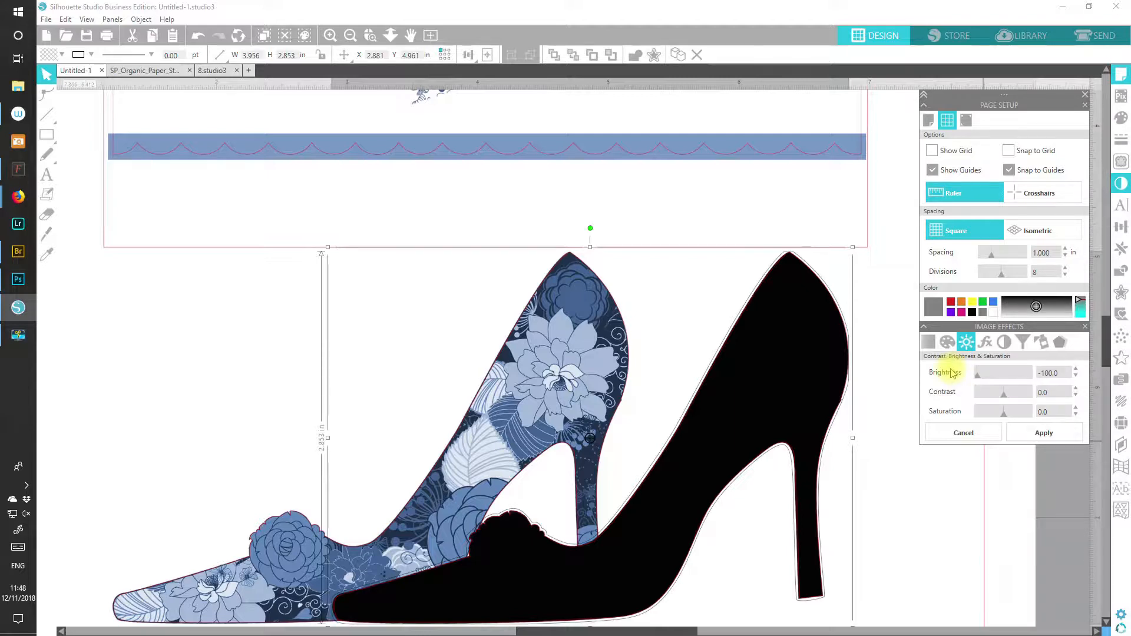
{"action": "left_click_drag", "start_coordinate": [978, 379], "coordinate": [1003, 378]}
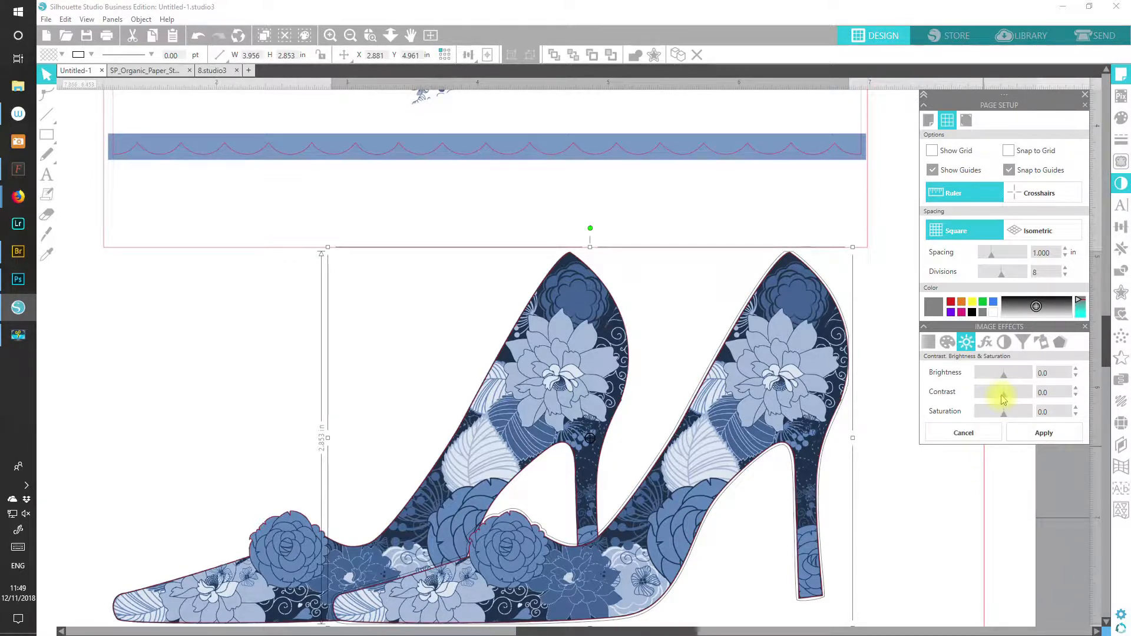
Try Contrast values of 79, 97 and -100 on the right-hand shoe and return it to 0.
{"action": "left_click_drag", "start_coordinate": [1005, 399], "coordinate": [1028, 399]}
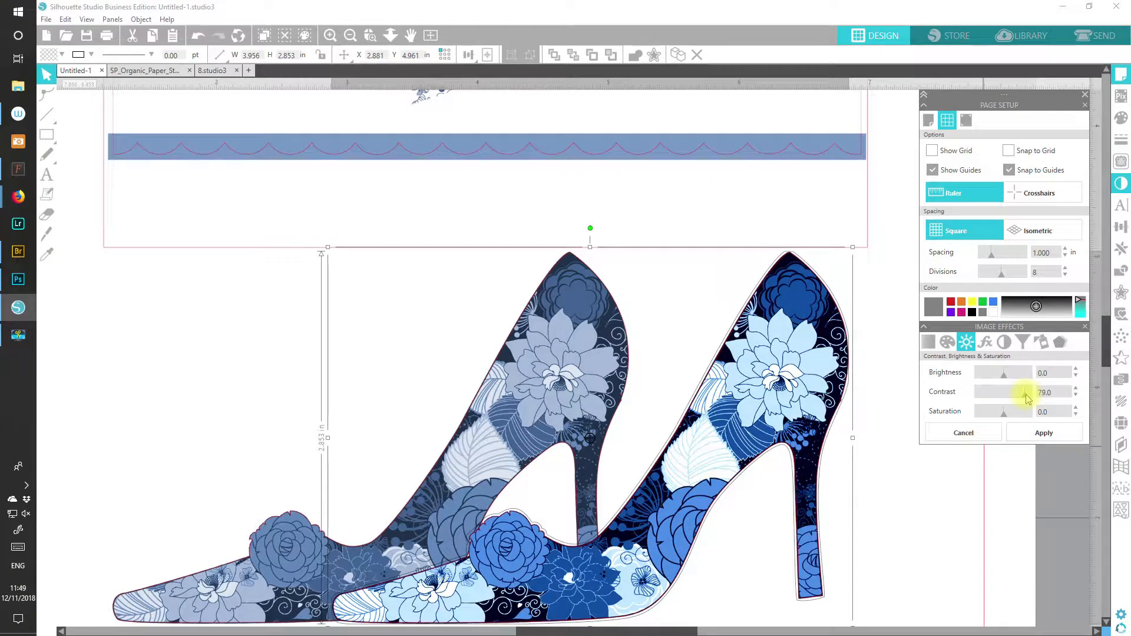
{"action": "left_click_drag", "start_coordinate": [1026, 399], "coordinate": [1032, 400]}
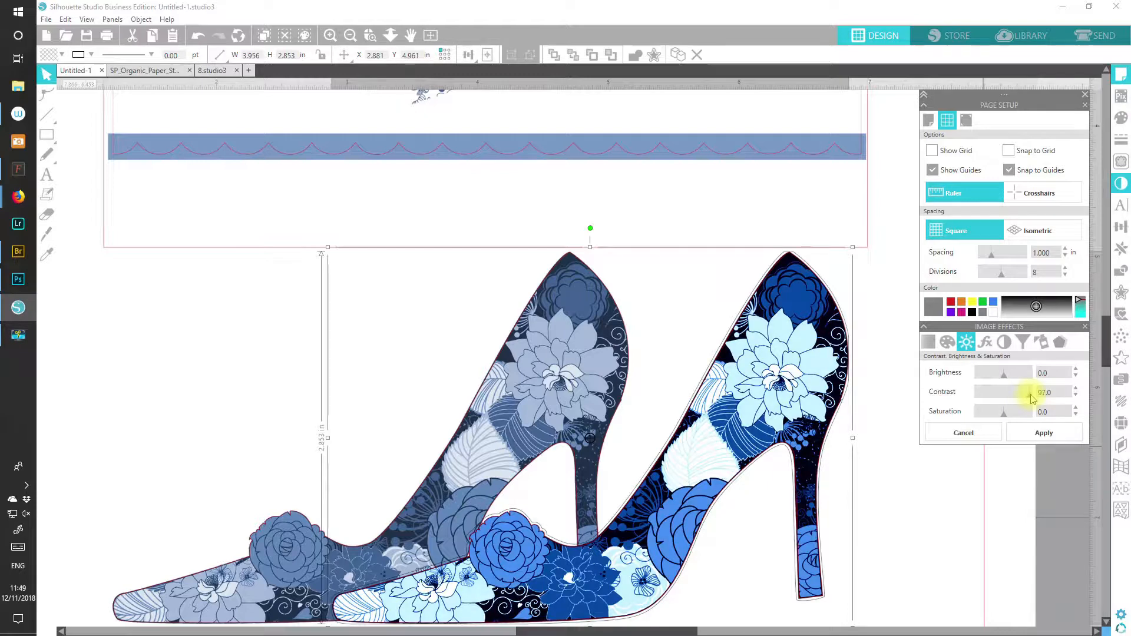
{"action": "left_click_drag", "start_coordinate": [1033, 399], "coordinate": [967, 389]}
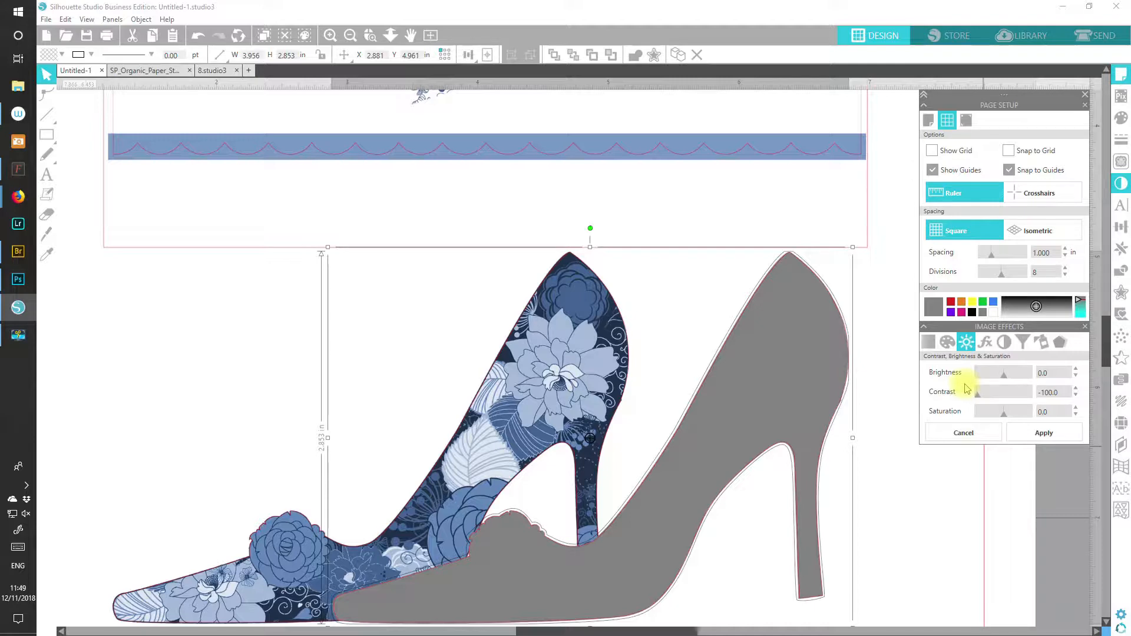
{"action": "left_click_drag", "start_coordinate": [967, 388], "coordinate": [1006, 416]}
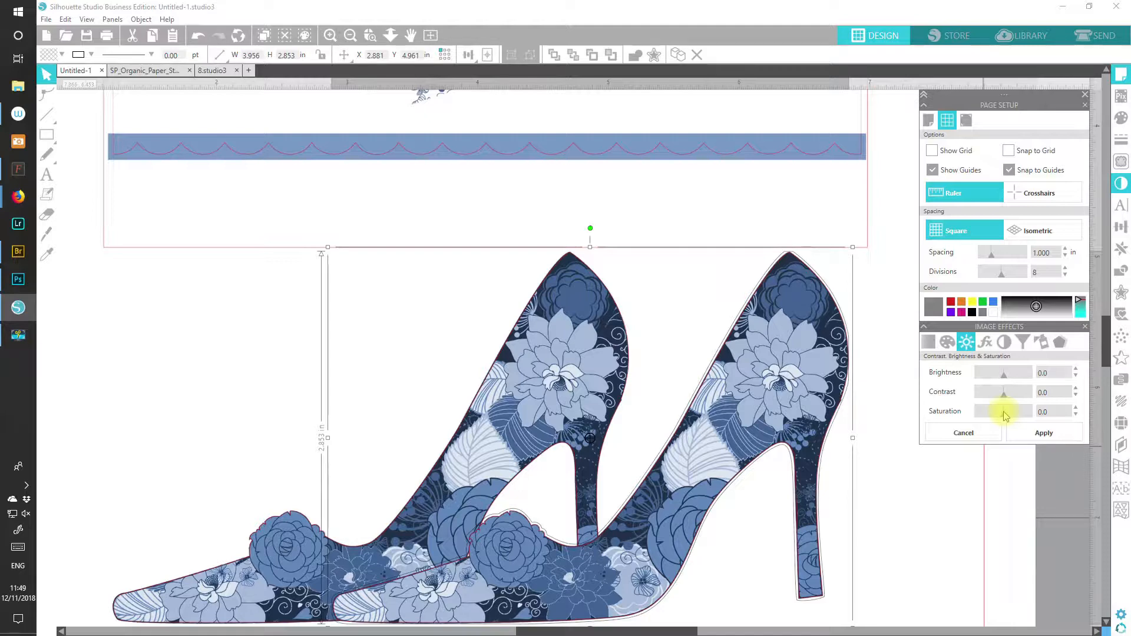
Try Saturation values of 100 and -100 on the right-hand shoe and cancel the effect.
{"action": "left_click_drag", "start_coordinate": [1005, 415], "coordinate": [1033, 415]}
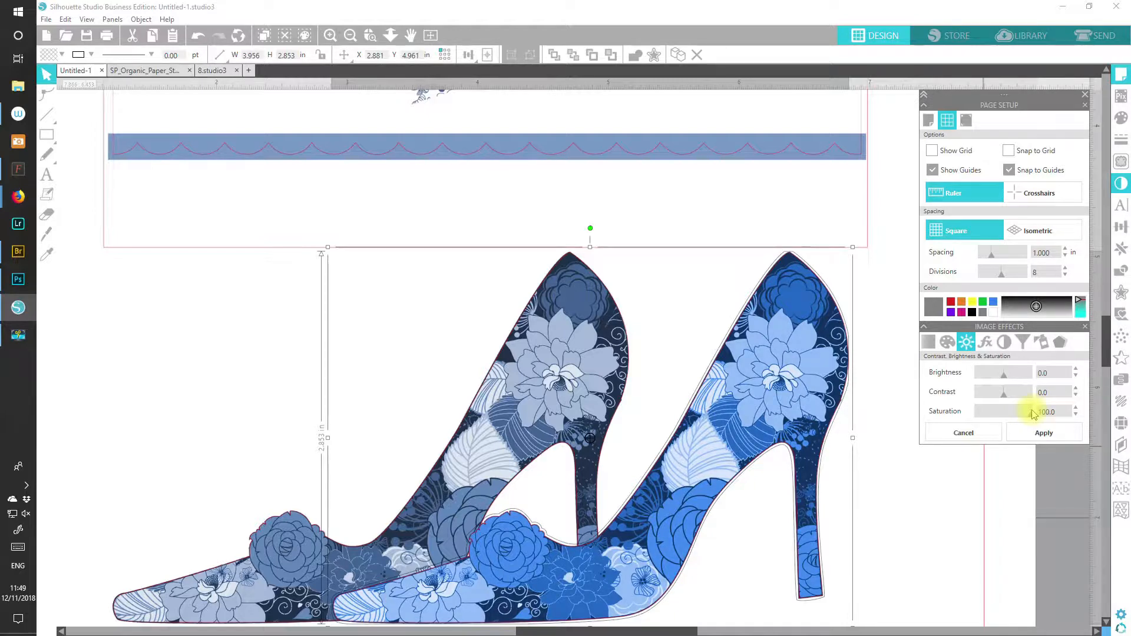
{"action": "left_click_drag", "start_coordinate": [1032, 415], "coordinate": [977, 416]}
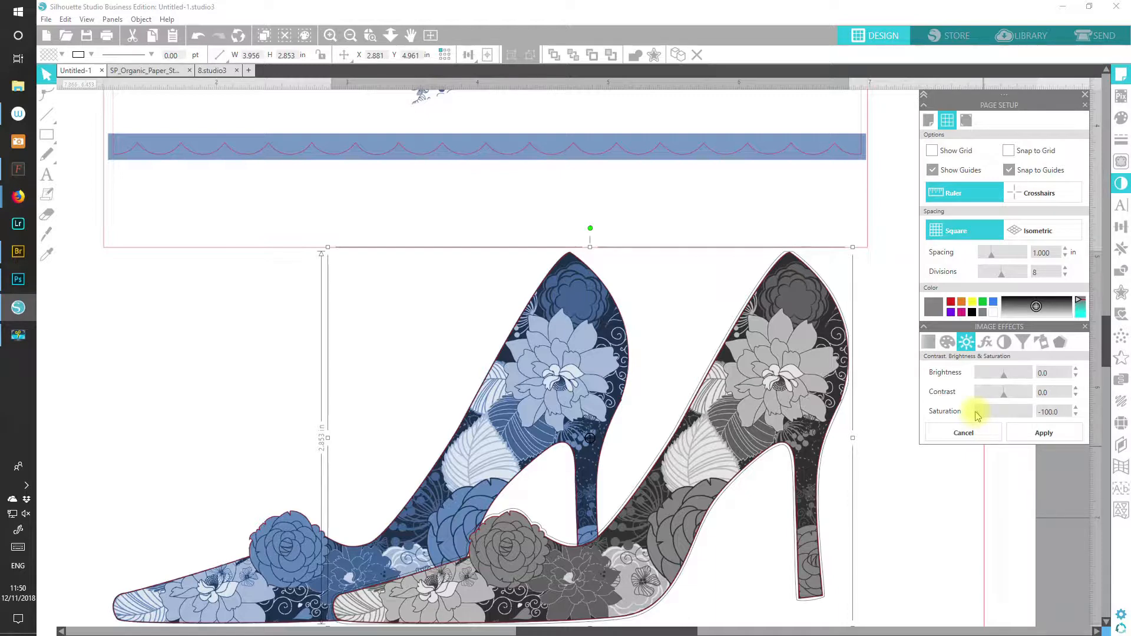
{"action": "left_click", "coordinate": [972, 431]}
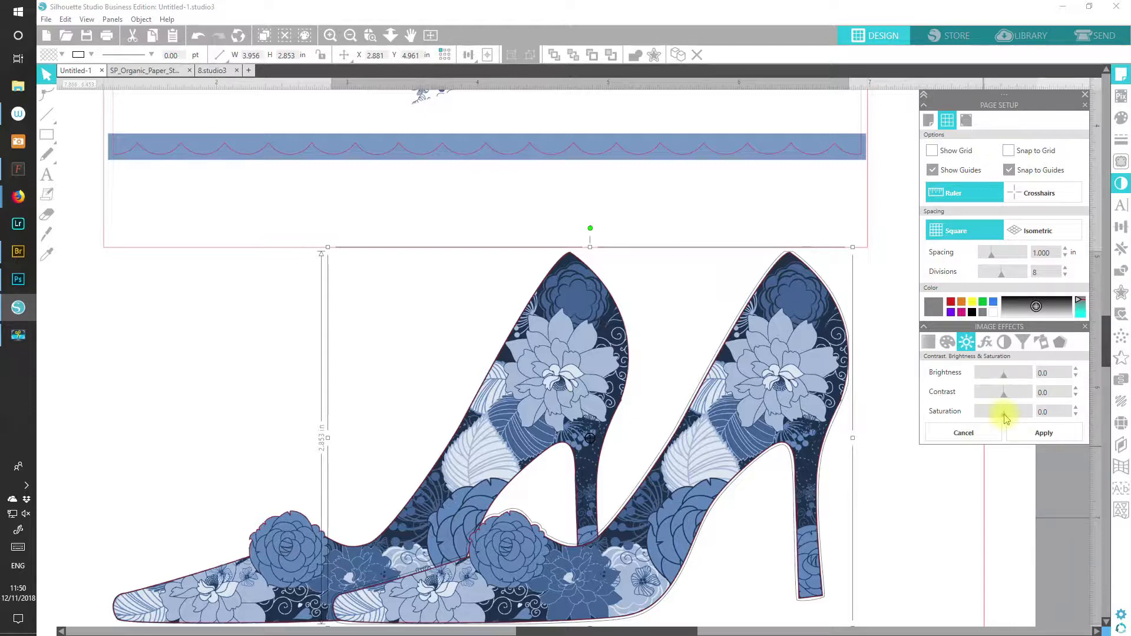
Set the right-hand shoe's Saturation to 11, adjusting it in small increments.
{"action": "left_click_drag", "start_coordinate": [1005, 418], "coordinate": [1009, 420]}
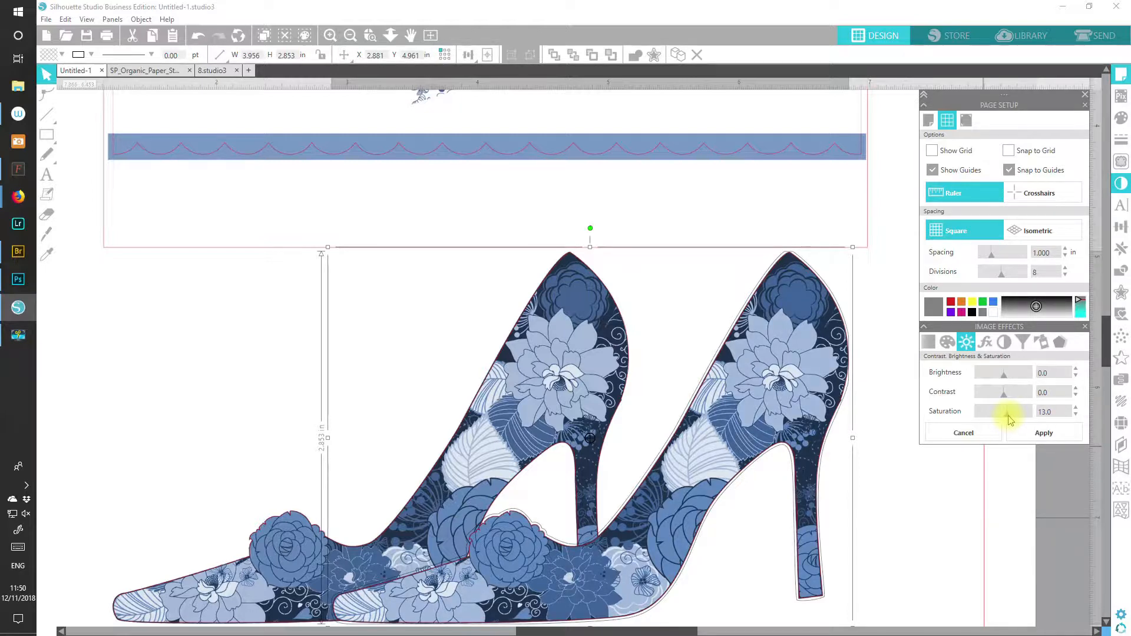
{"action": "left_click_drag", "start_coordinate": [1010, 420], "coordinate": [1009, 420]}
{"action": "left_click", "coordinate": [1076, 416]}
{"action": "left_click", "coordinate": [1076, 416]}
{"action": "double_click", "coordinate": [1056, 413]}
{"action": "left_click", "coordinate": [1076, 415]}
{"action": "left_click", "coordinate": [1077, 415]}
{"action": "left_click", "coordinate": [1077, 415]}
{"action": "left_click", "coordinate": [1076, 415]}
{"action": "left_click", "coordinate": [1075, 409]}
{"action": "left_click", "coordinate": [1076, 408]}
Set both the Contrast and the Brightness of the right-hand shoe to 9.
{"action": "left_click", "coordinate": [1007, 399]}
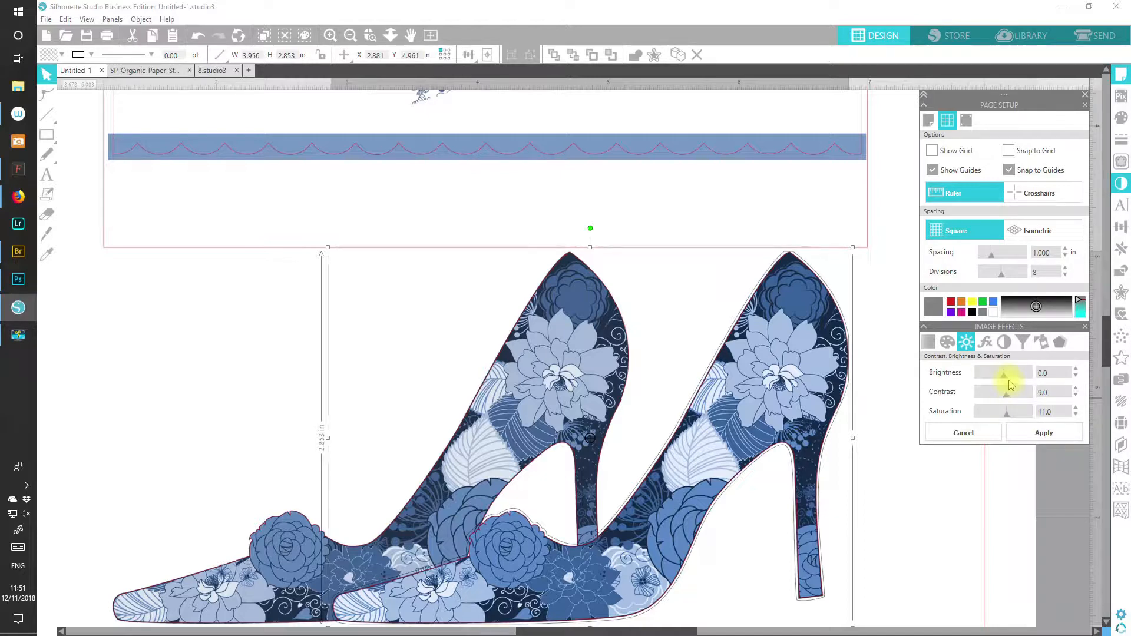
{"action": "left_click", "coordinate": [1007, 379]}
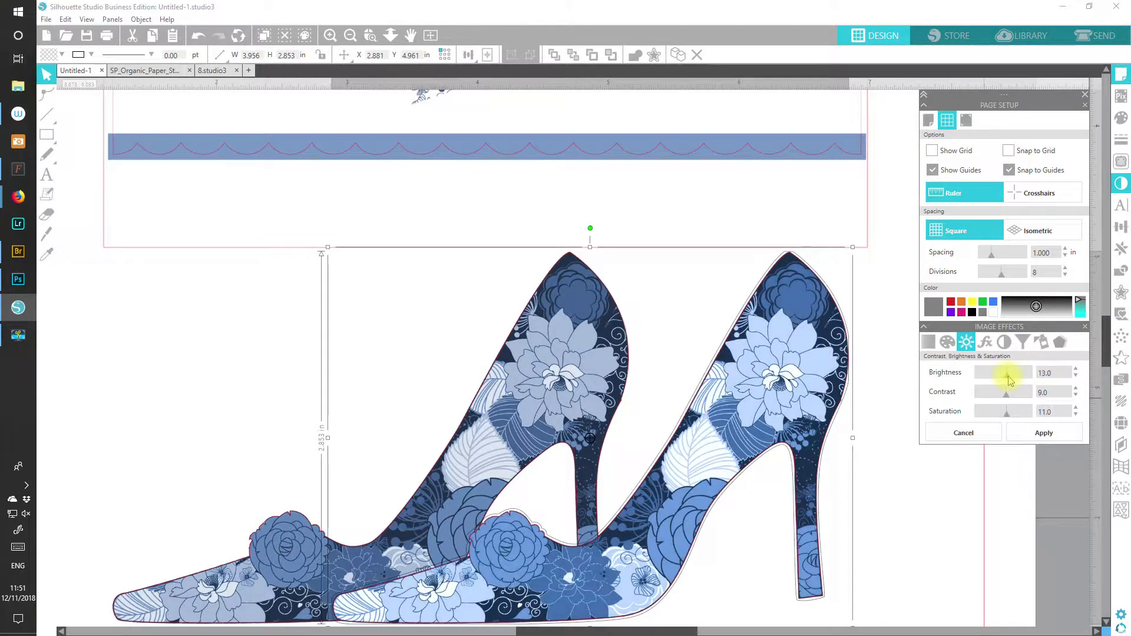
{"action": "left_click", "coordinate": [1007, 380]}
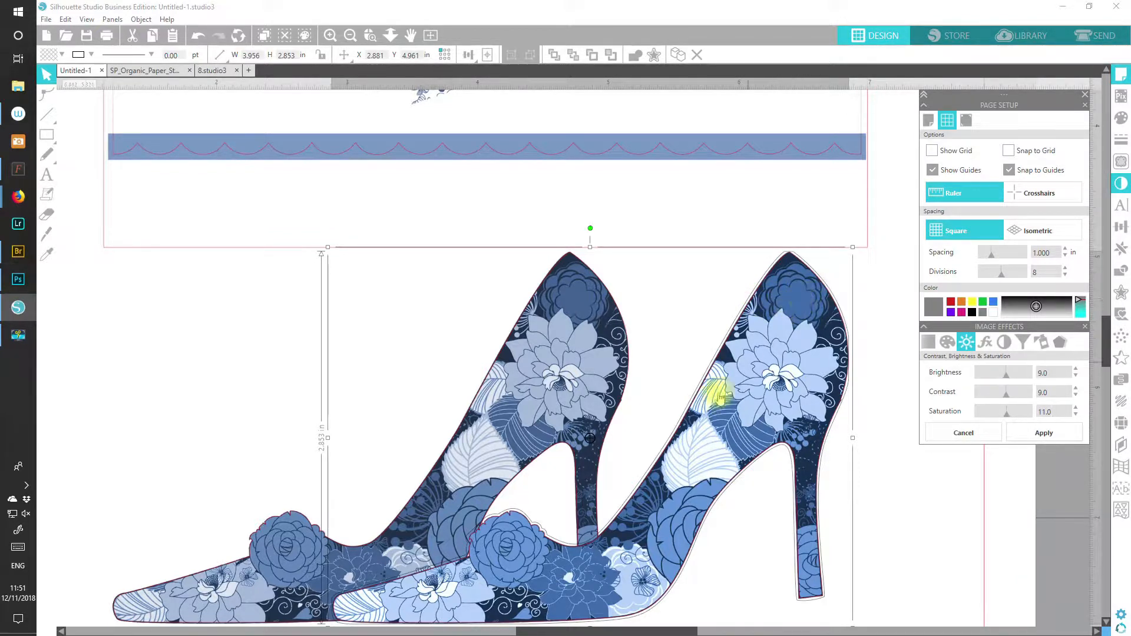
Switch to Photoshop to compare the Photoshop and Silhouette Studio shoe colours, and return to Silhouette Studio.
{"action": "left_click", "coordinate": [16, 279]}
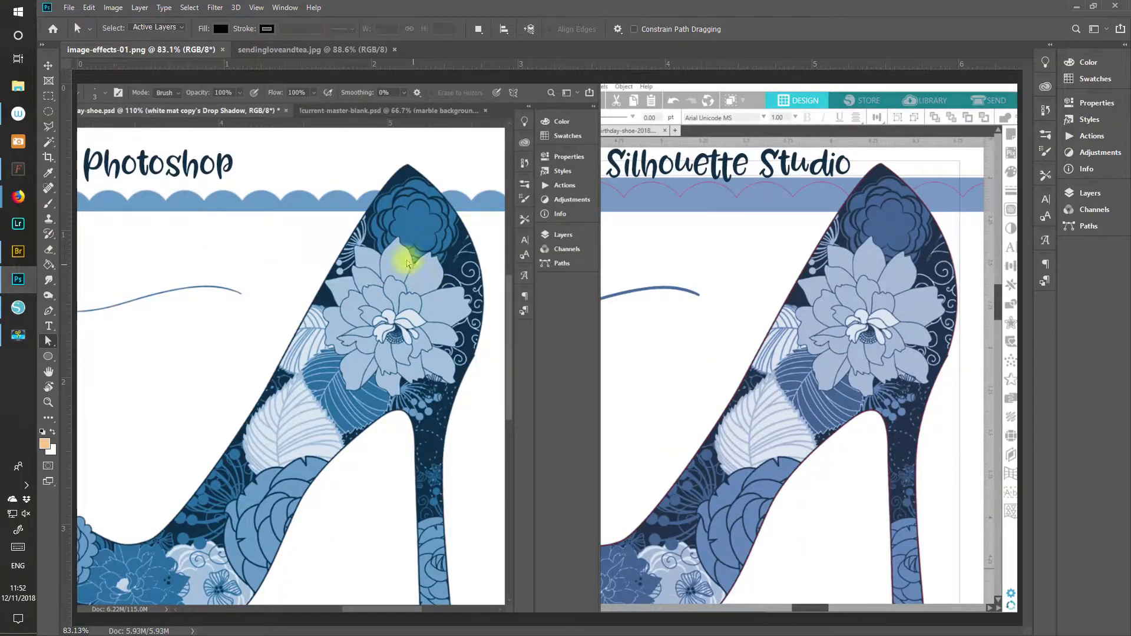
{"action": "left_click", "coordinate": [13, 314]}
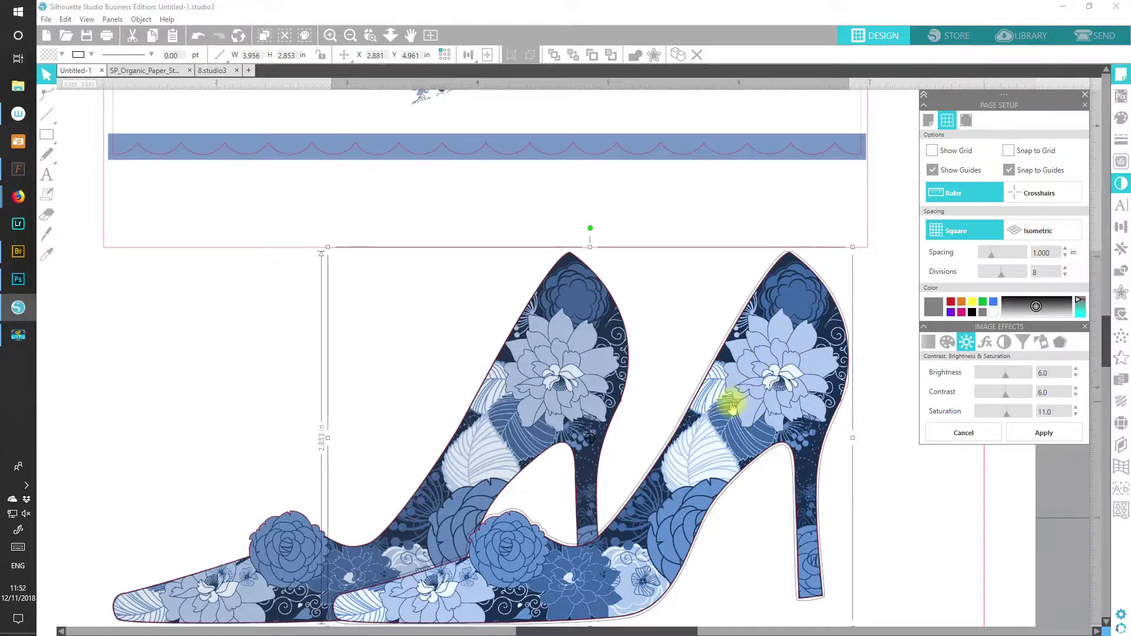
Select all the parts of the right-hand shoe and group them back together.
{"action": "left_click", "coordinate": [574, 160]}
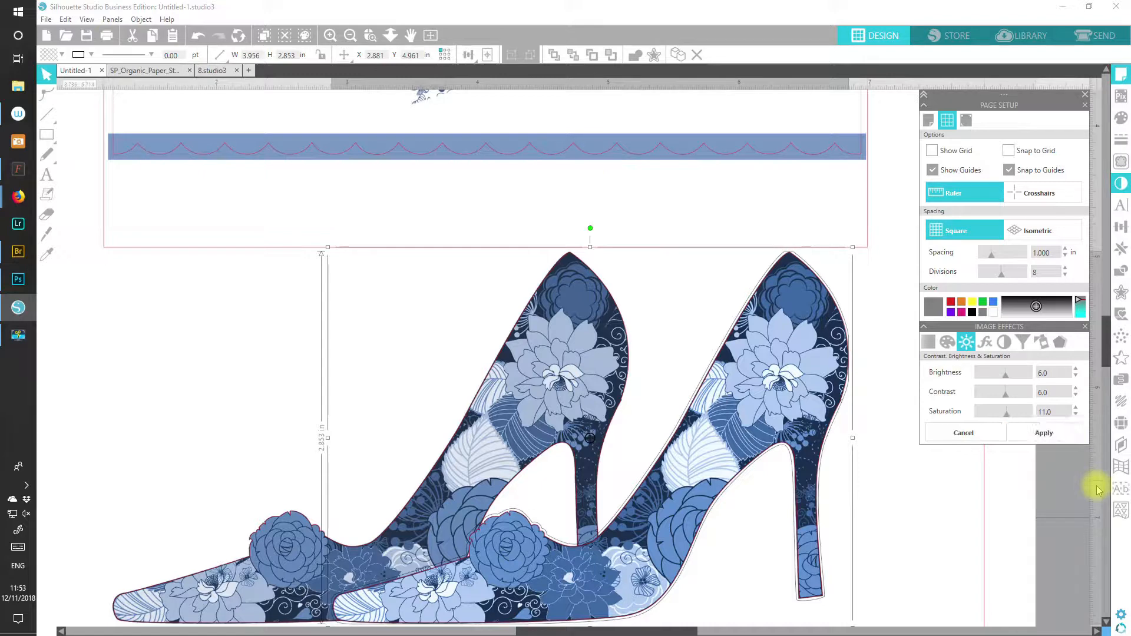
{"action": "left_click", "coordinate": [808, 569]}
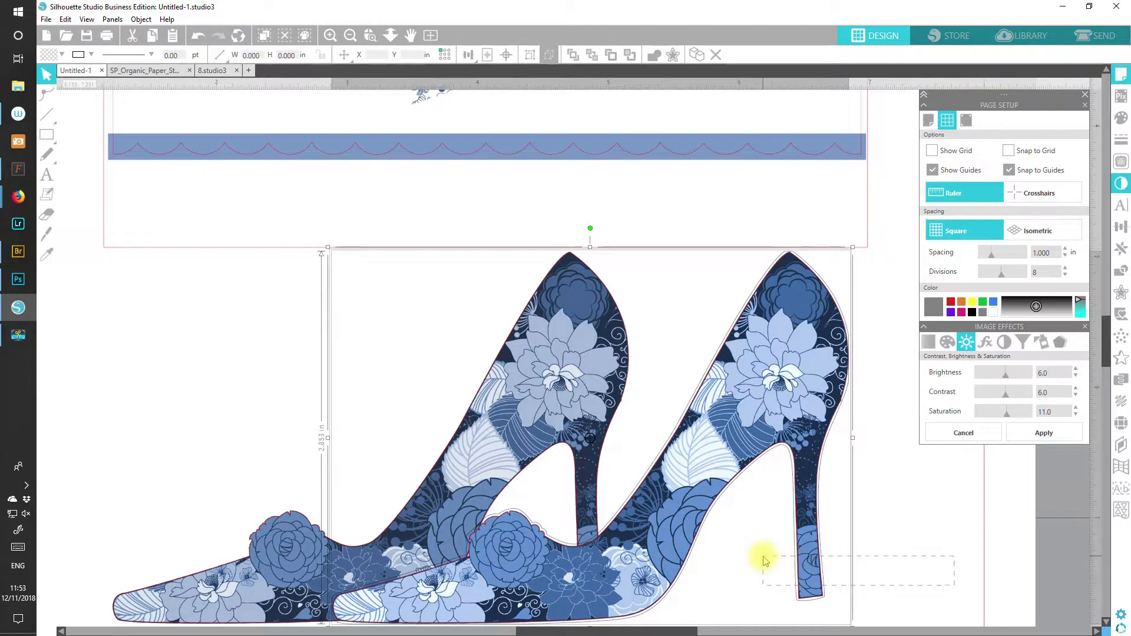
{"action": "left_click", "coordinate": [531, 55]}
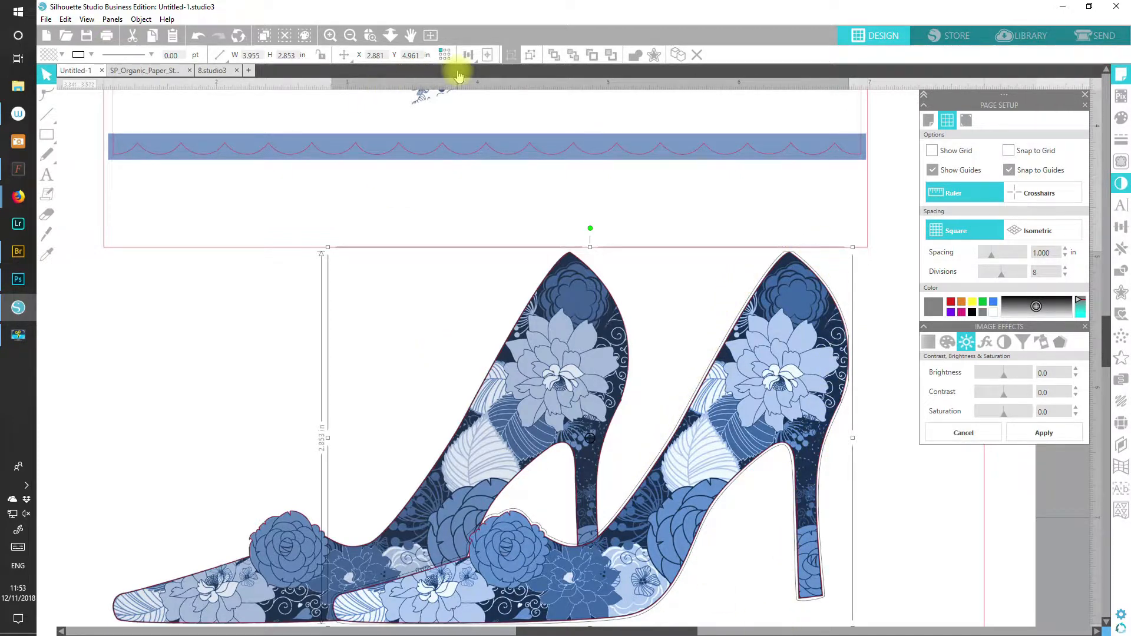
{"action": "left_click", "coordinate": [330, 35]}
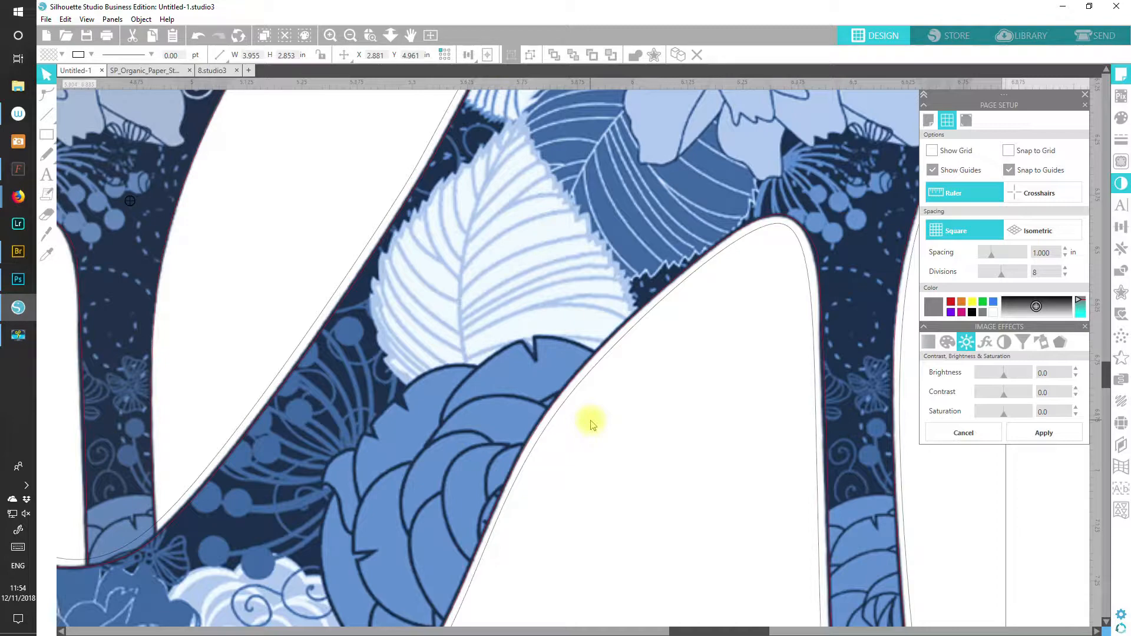
{"action": "left_click", "coordinate": [350, 35]}
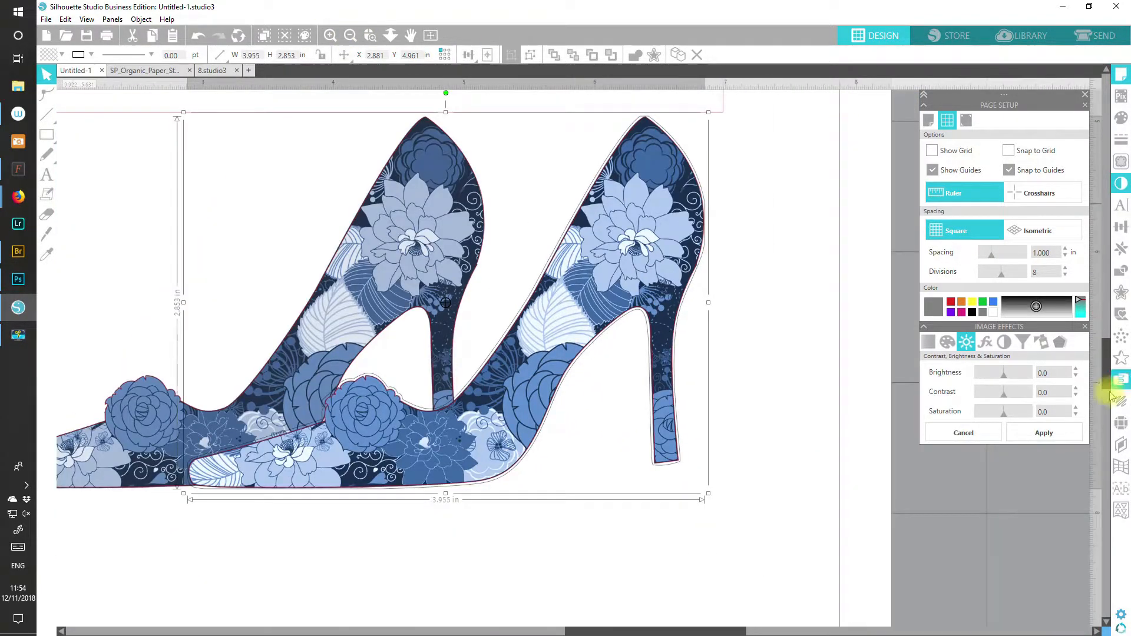
{"action": "scroll", "coordinate": [404, 379], "scroll_direction": "up", "scroll_amount": 3}
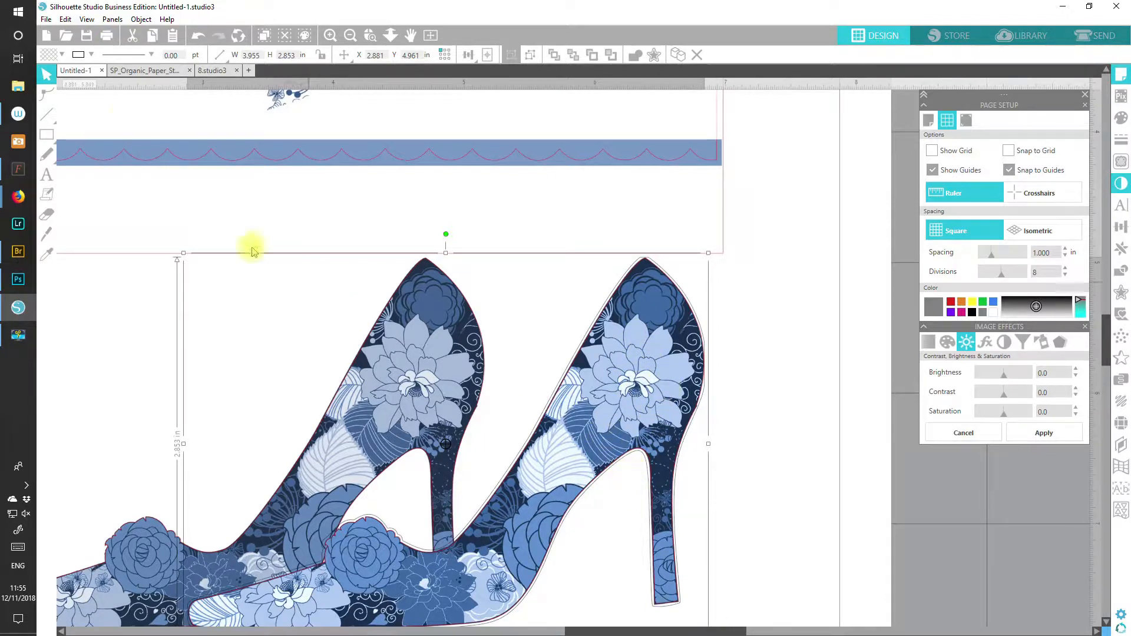
In the SP_Organic_Paper_Stripes document, make an offset copy of the striped paper and set the copy's Gamma to 52.
{"action": "left_click", "coordinate": [143, 70]}
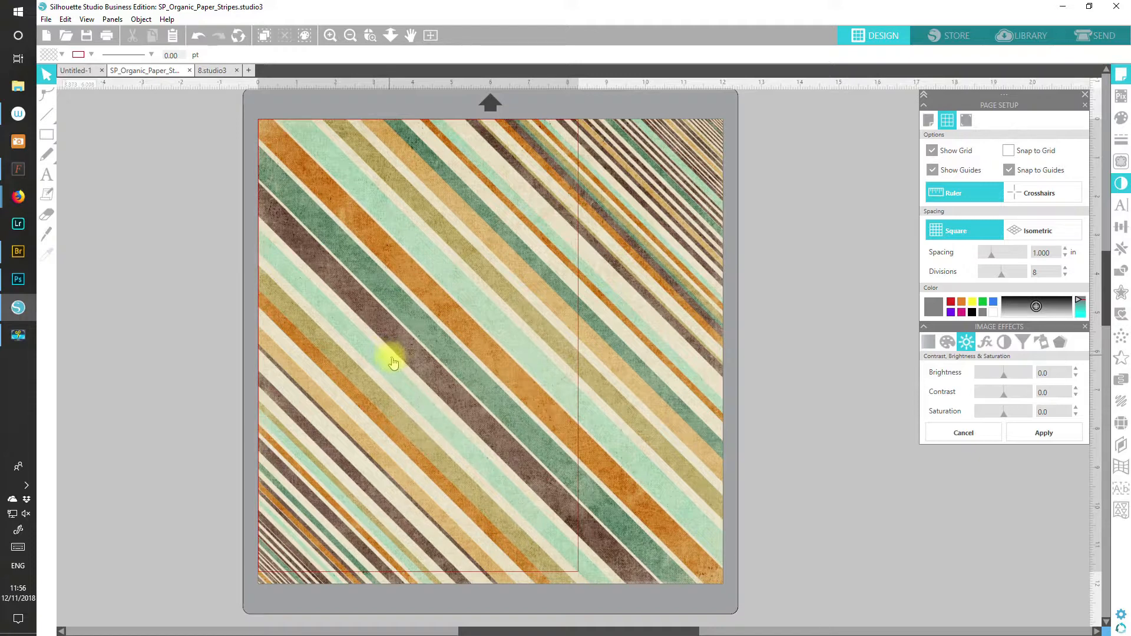
{"action": "left_click_drag", "start_coordinate": [392, 355], "coordinate": [452, 413]}
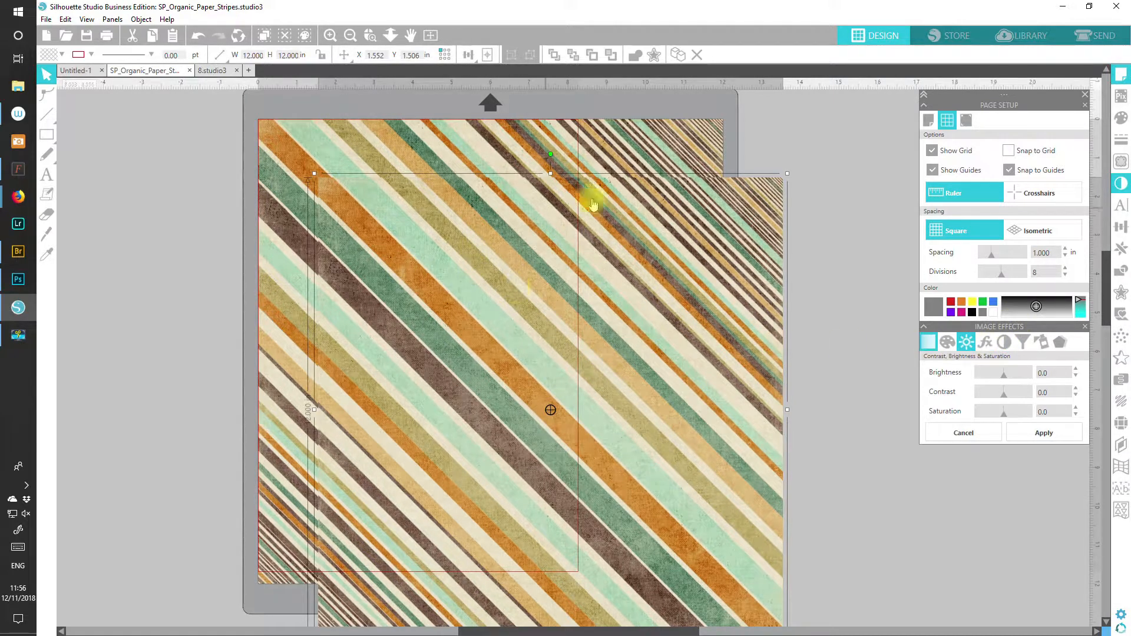
{"action": "left_click", "coordinate": [986, 343]}
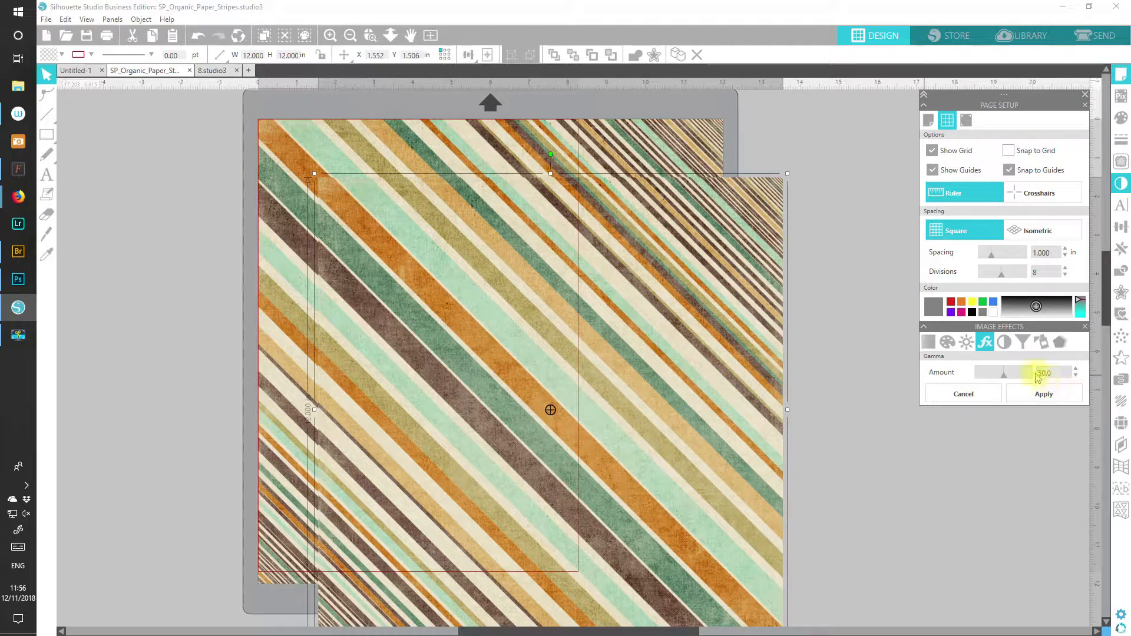
{"action": "left_click", "coordinate": [1076, 369]}
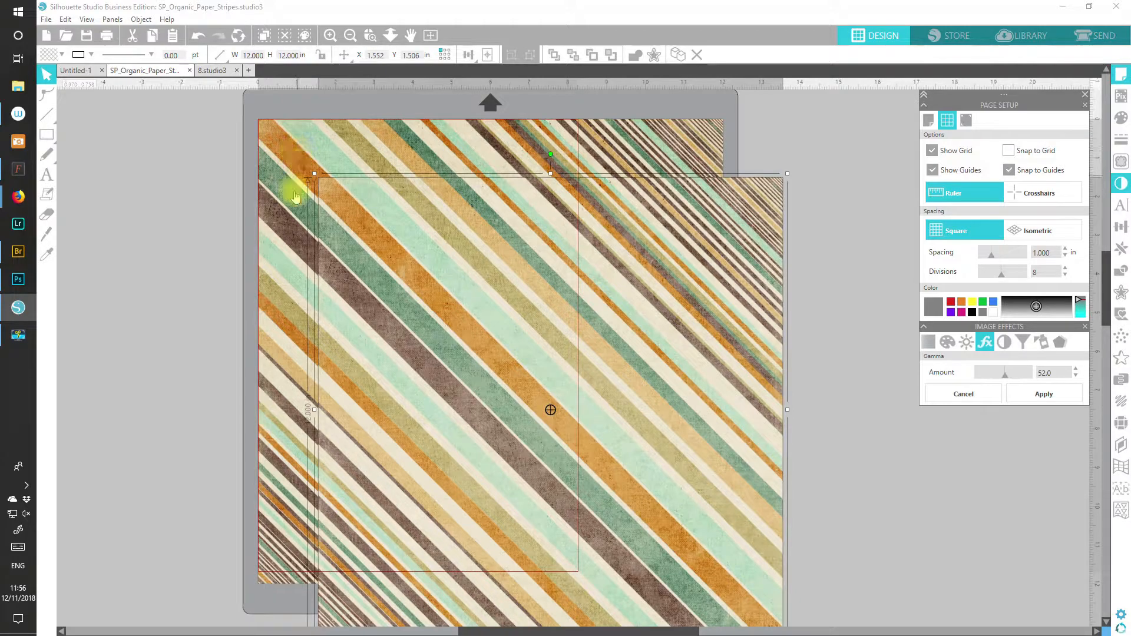
Make a second offset copy of the original striped paper, set its Contrast to 13 and reposition it over the other sheets.
{"action": "left_click_drag", "start_coordinate": [270, 232], "coordinate": [393, 350]}
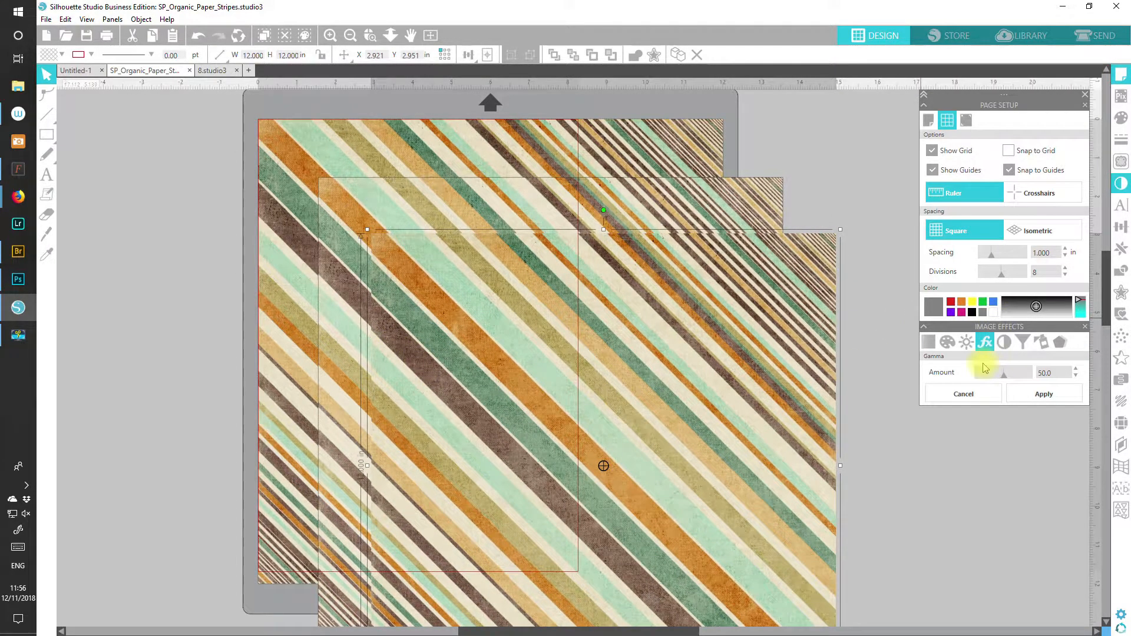
{"action": "left_click", "coordinate": [966, 342]}
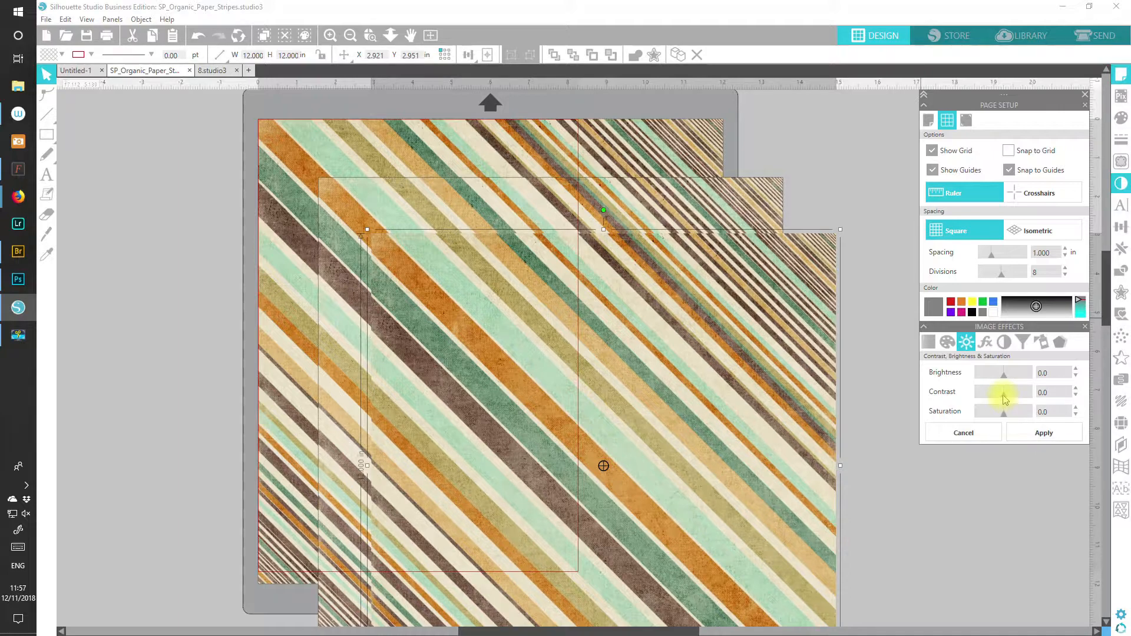
{"action": "left_click_drag", "start_coordinate": [1004, 398], "coordinate": [1010, 400]}
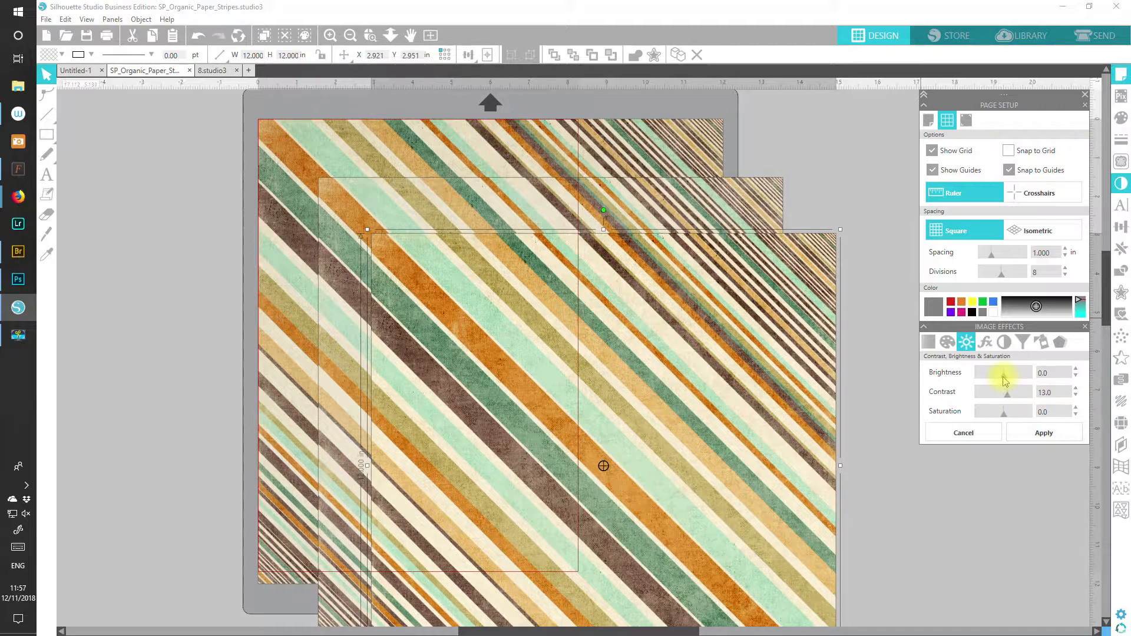
{"action": "left_click_drag", "start_coordinate": [612, 436], "coordinate": [658, 408]}
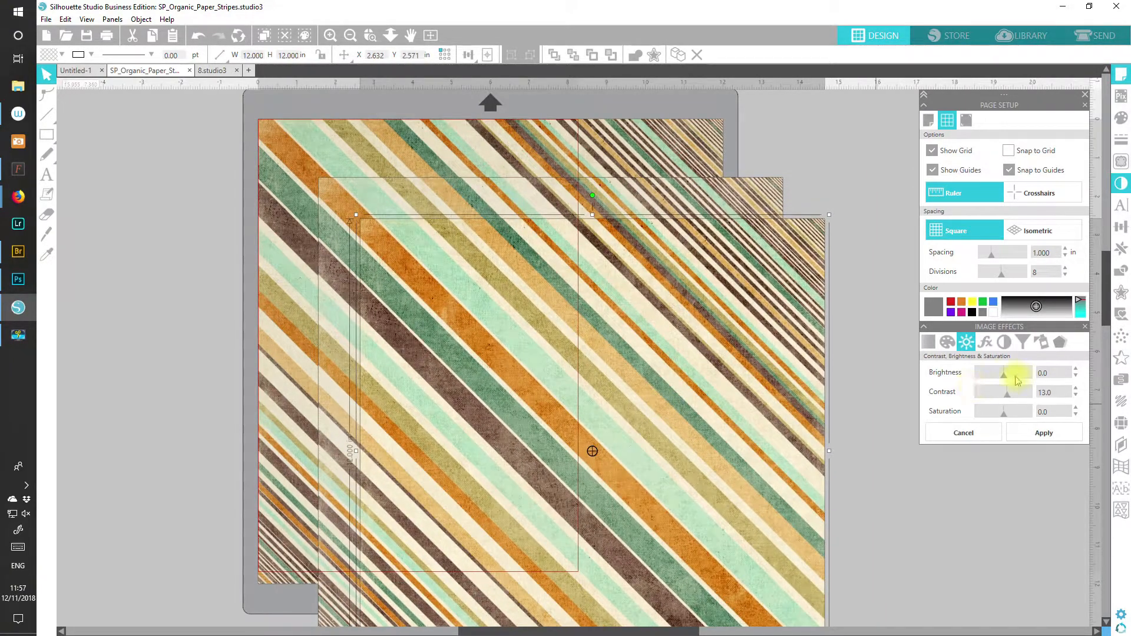
Set the top striped sheet's Brightness to 3, adjust its Saturation, and move it diagonally away from the sheet beneath it.
{"action": "left_click_drag", "start_coordinate": [1005, 376], "coordinate": [1009, 382]}
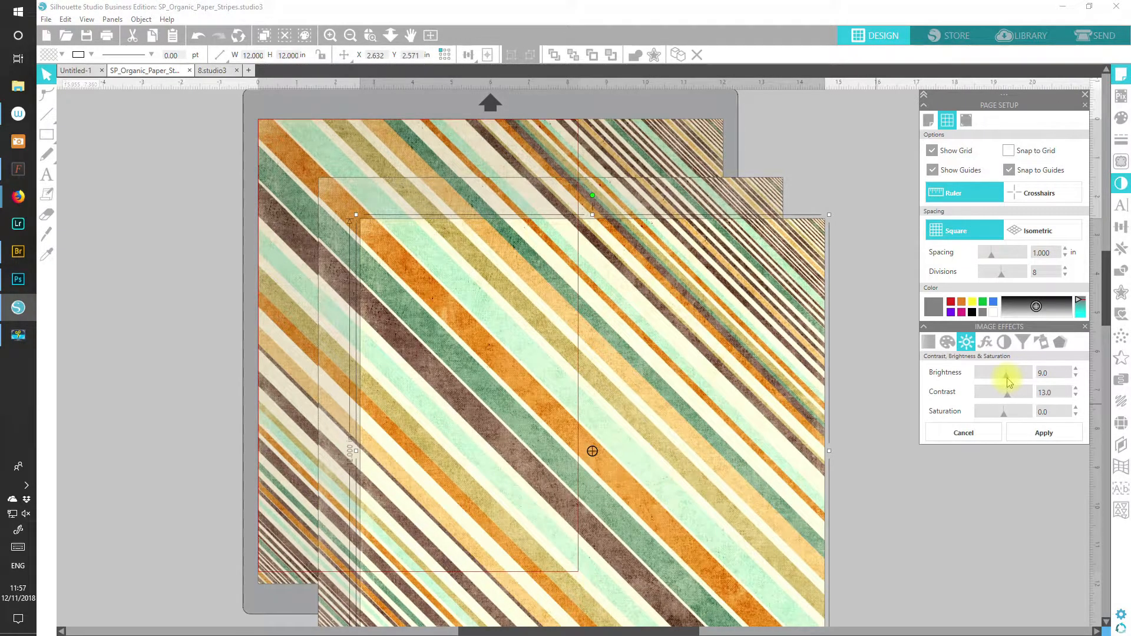
{"action": "left_click", "coordinate": [1076, 377]}
{"action": "left_click", "coordinate": [1076, 378]}
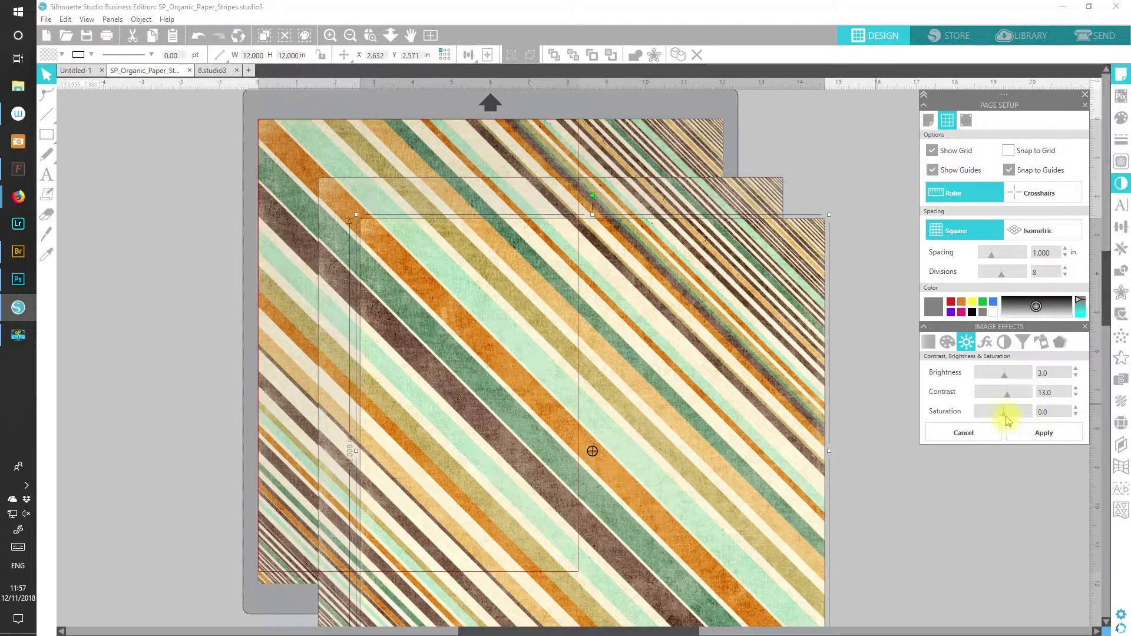
{"action": "mouse_move", "coordinate": [1005, 418]}
{"action": "left_mouse_down"}
{"action": "mouse_move", "coordinate": [1020, 423]}
{"action": "mouse_move", "coordinate": [1008, 418]}
{"action": "left_mouse_up"}
{"action": "left_click", "coordinate": [335, 198]}
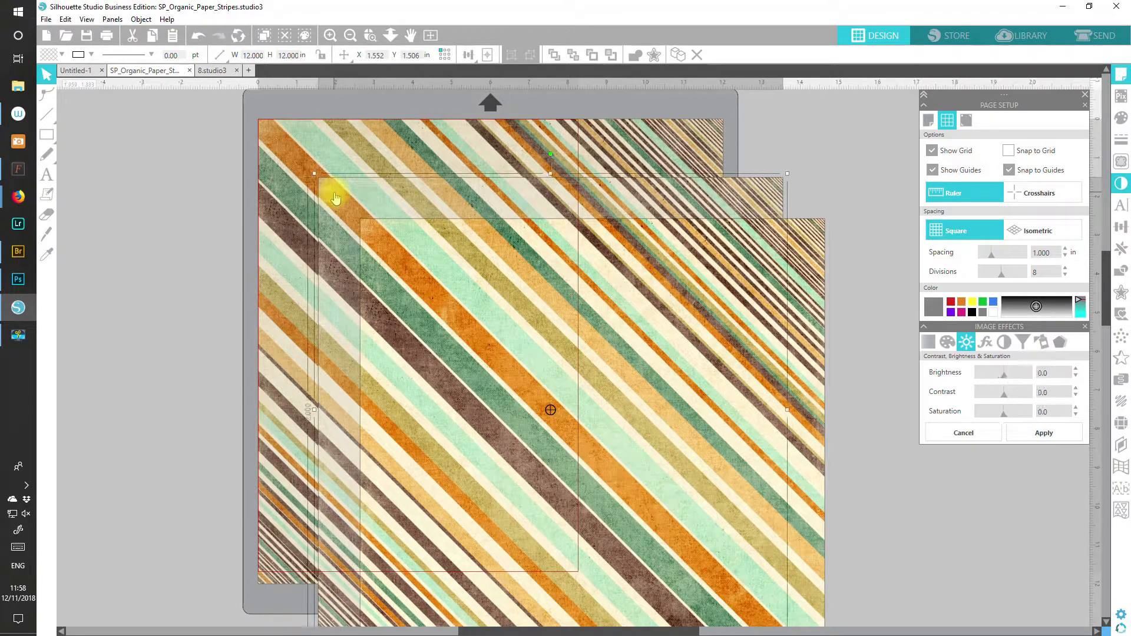
{"action": "left_click_drag", "start_coordinate": [425, 283], "coordinate": [492, 355]}
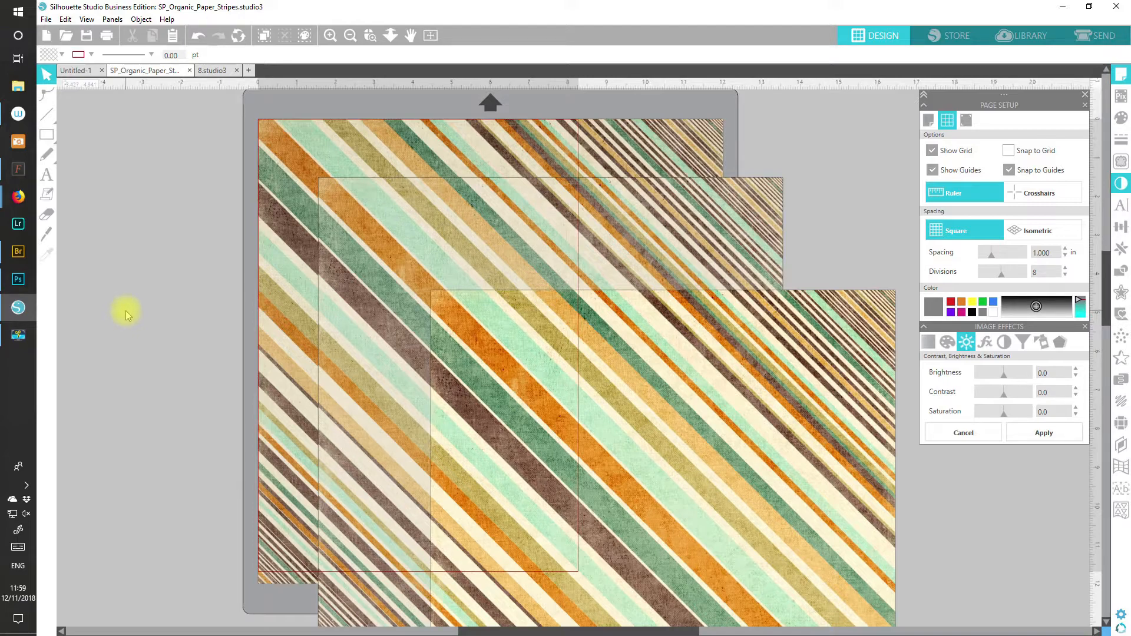
In the 8.studio3 document, preview a trace around the whole bicycle picture with Threshold at 100%, and discard the trace area.
{"action": "left_click", "coordinate": [214, 71]}
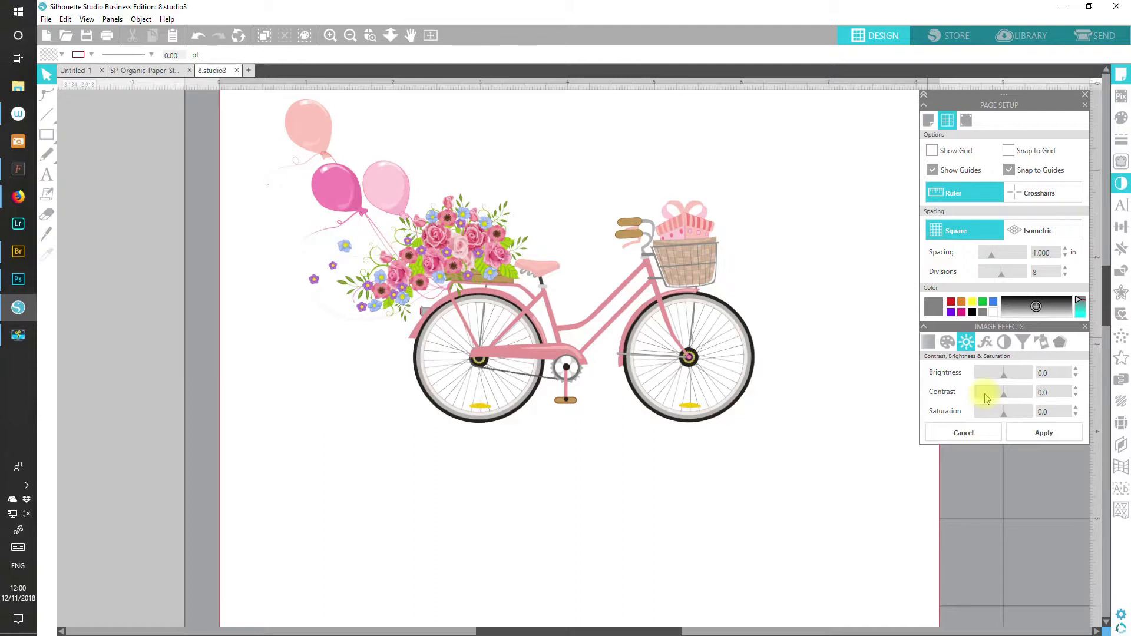
{"action": "left_click", "coordinate": [1121, 162]}
{"action": "left_click", "coordinate": [796, 157]}
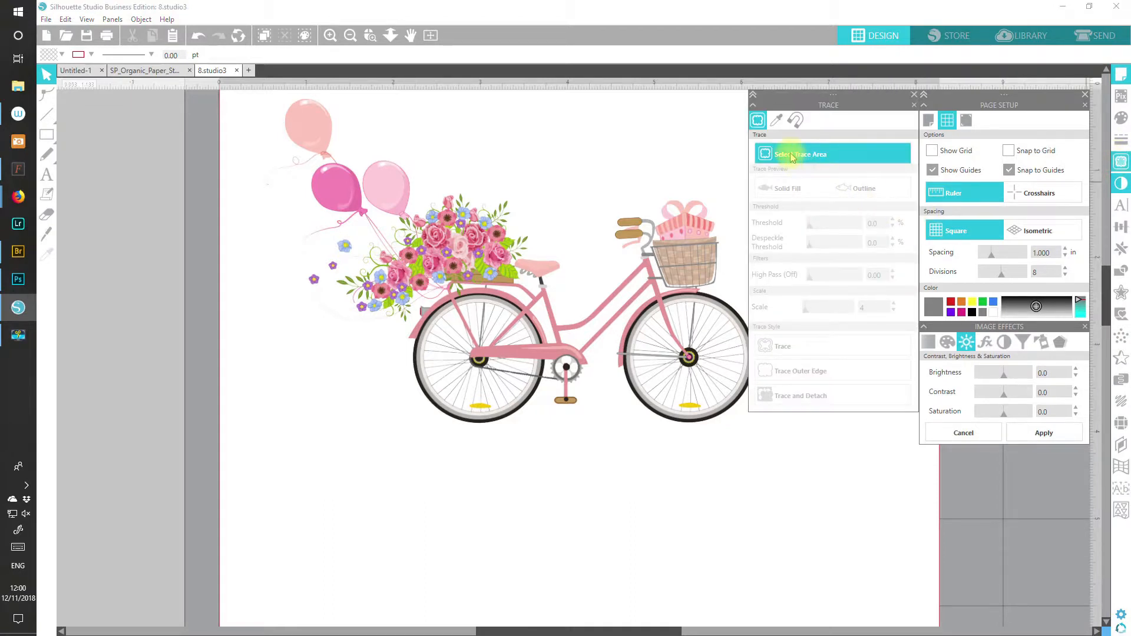
{"action": "mouse_move", "coordinate": [262, 98]}
{"action": "left_mouse_down"}
{"action": "mouse_move", "coordinate": [305, 117]}
{"action": "mouse_move", "coordinate": [695, 192]}
{"action": "mouse_move", "coordinate": [803, 390]}
{"action": "mouse_move", "coordinate": [811, 453]}
{"action": "left_mouse_up"}
{"action": "left_click_drag", "start_coordinate": [603, 630], "coordinate": [649, 630]}
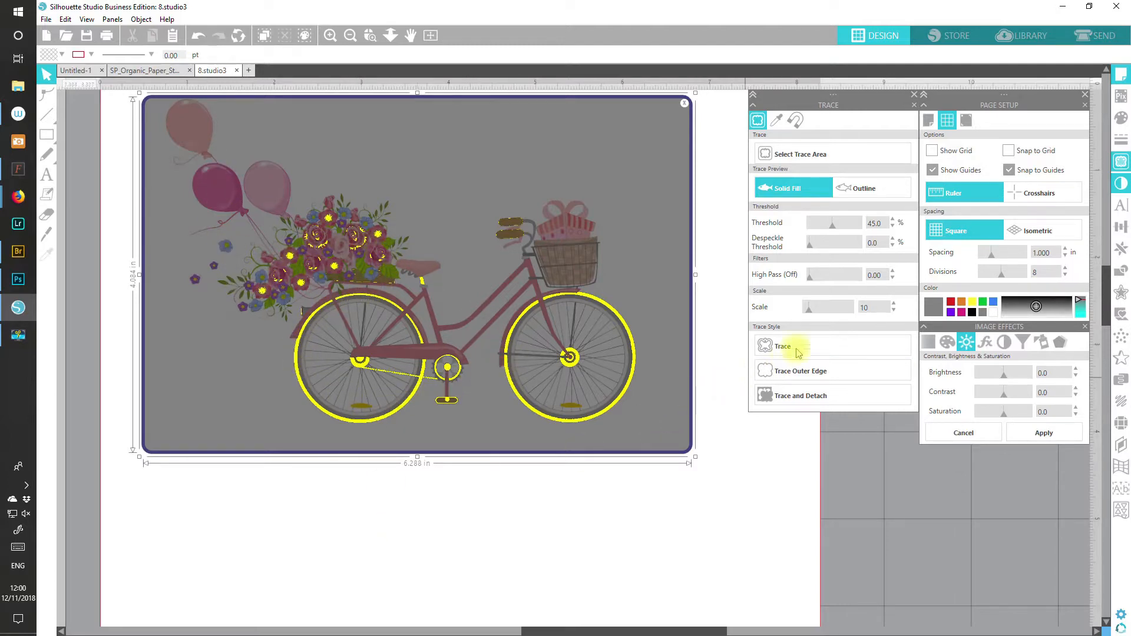
{"action": "left_click_drag", "start_coordinate": [834, 229], "coordinate": [874, 228]}
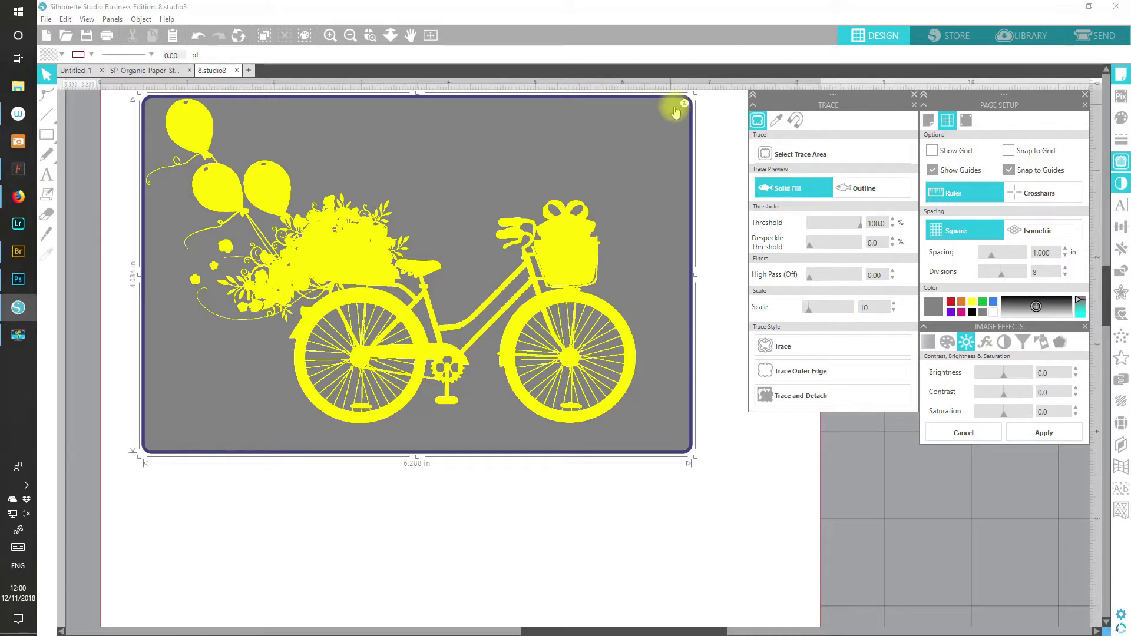
{"action": "left_click", "coordinate": [684, 106]}
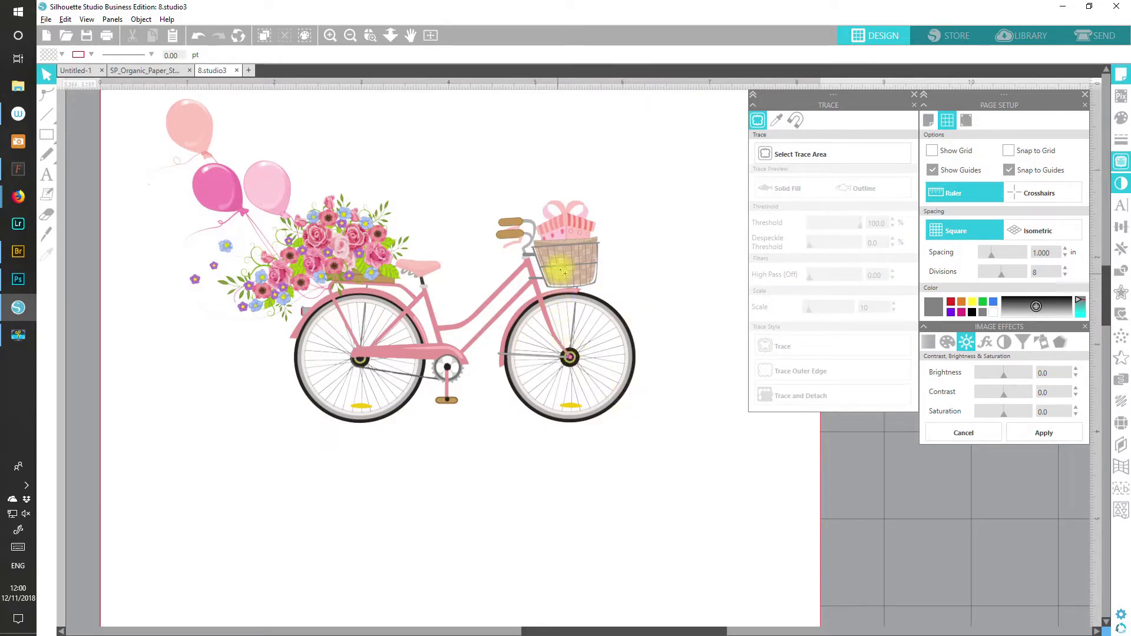
Duplicate the bicycle picture and position the copy clear below the original.
{"action": "left_click_drag", "start_coordinate": [572, 269], "coordinate": [575, 566]}
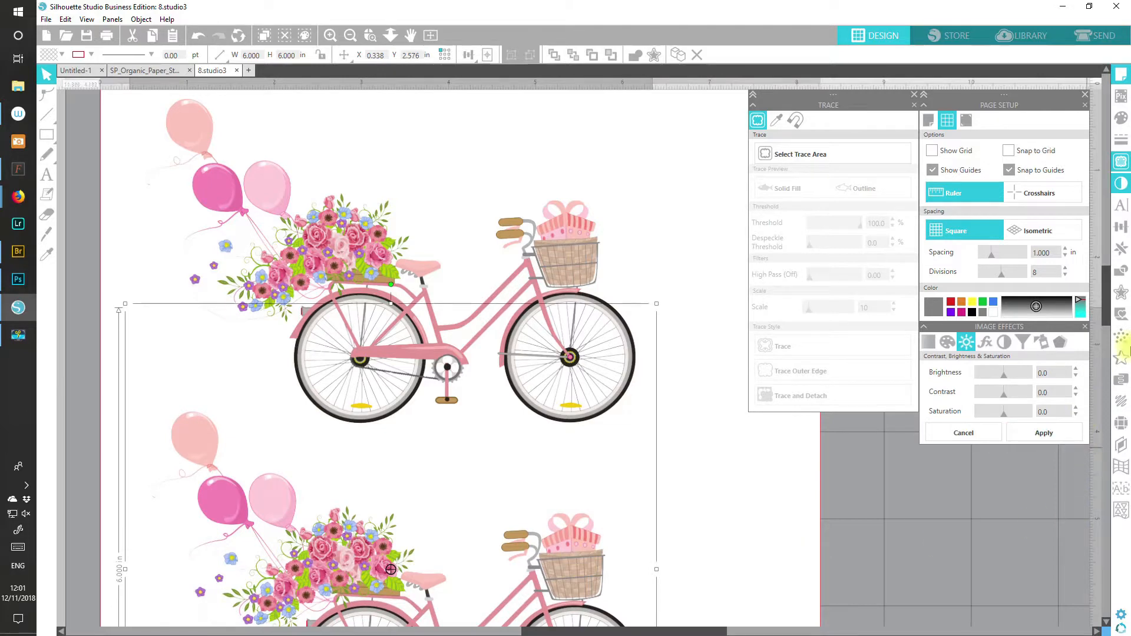
{"action": "left_click_drag", "start_coordinate": [1106, 303], "coordinate": [1105, 350]}
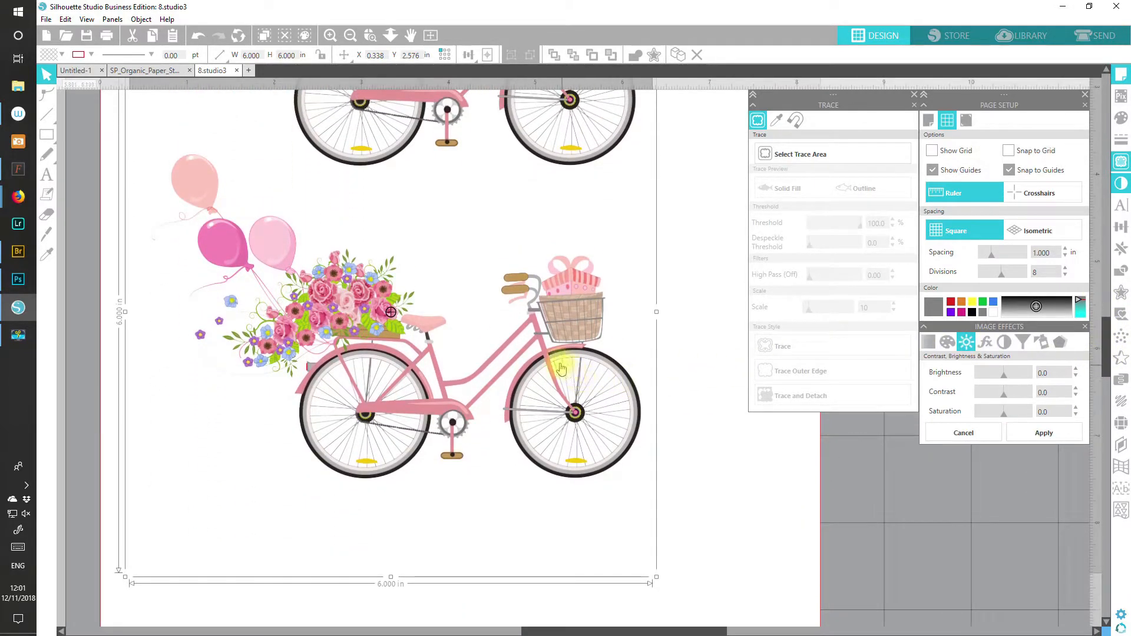
{"action": "left_click_drag", "start_coordinate": [563, 322], "coordinate": [562, 344]}
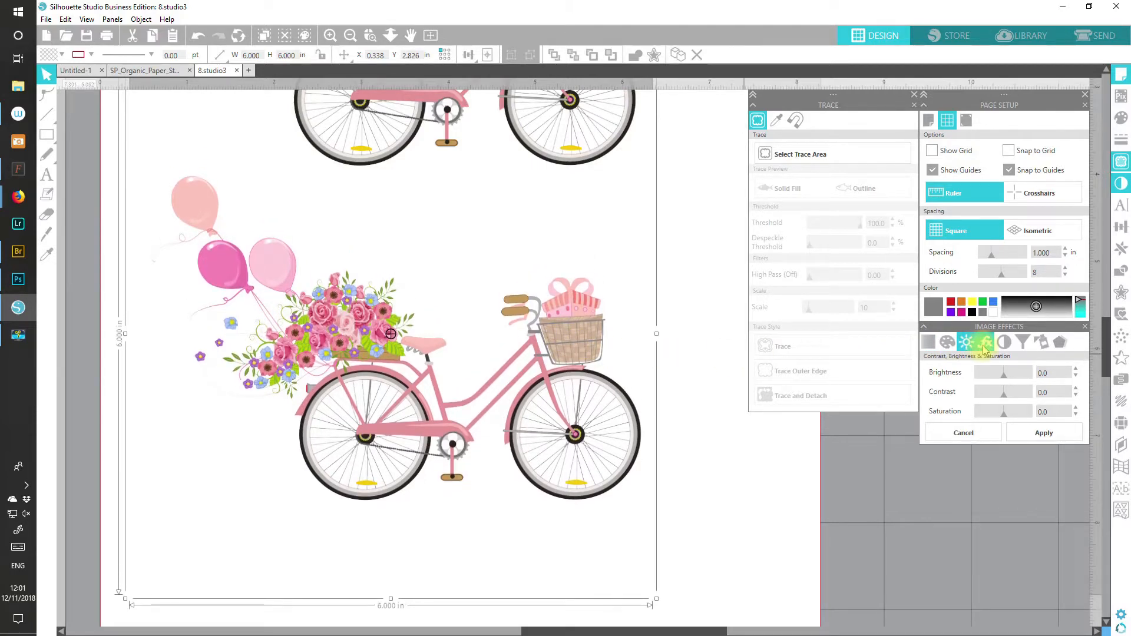
Try blackening the bicycle copy with Gamma 0, and with Brightness -100 and Contrast 100 instead.
{"action": "left_click", "coordinate": [984, 344]}
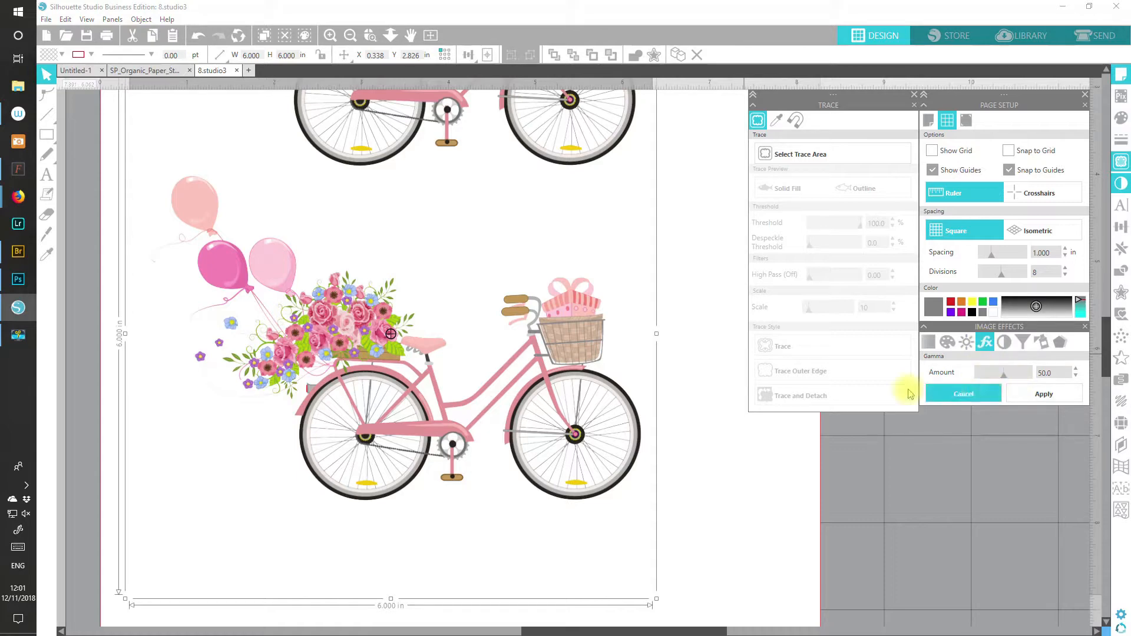
{"action": "left_click_drag", "start_coordinate": [1005, 374], "coordinate": [939, 373]}
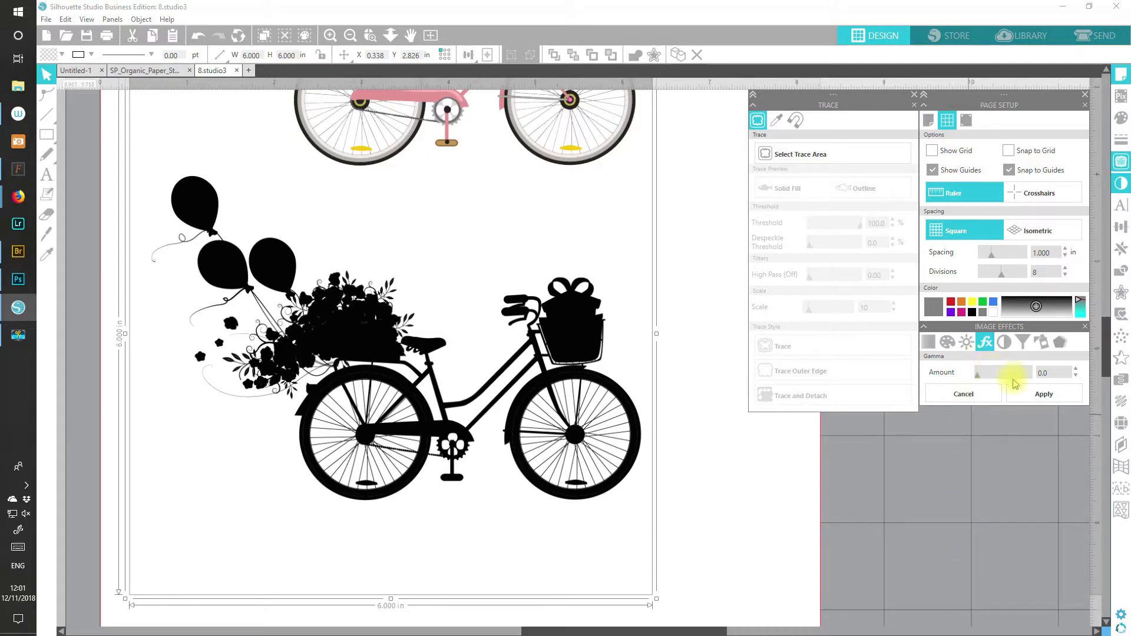
{"action": "left_click", "coordinate": [1000, 394]}
{"action": "left_click", "coordinate": [966, 341]}
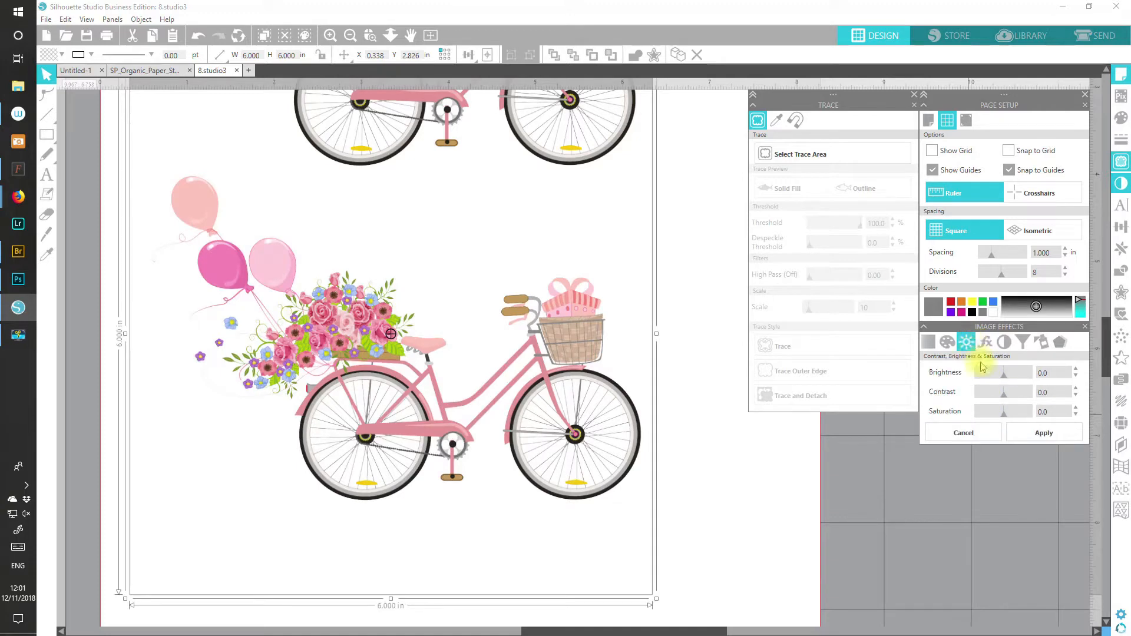
{"action": "left_click_drag", "start_coordinate": [1003, 379], "coordinate": [931, 377]}
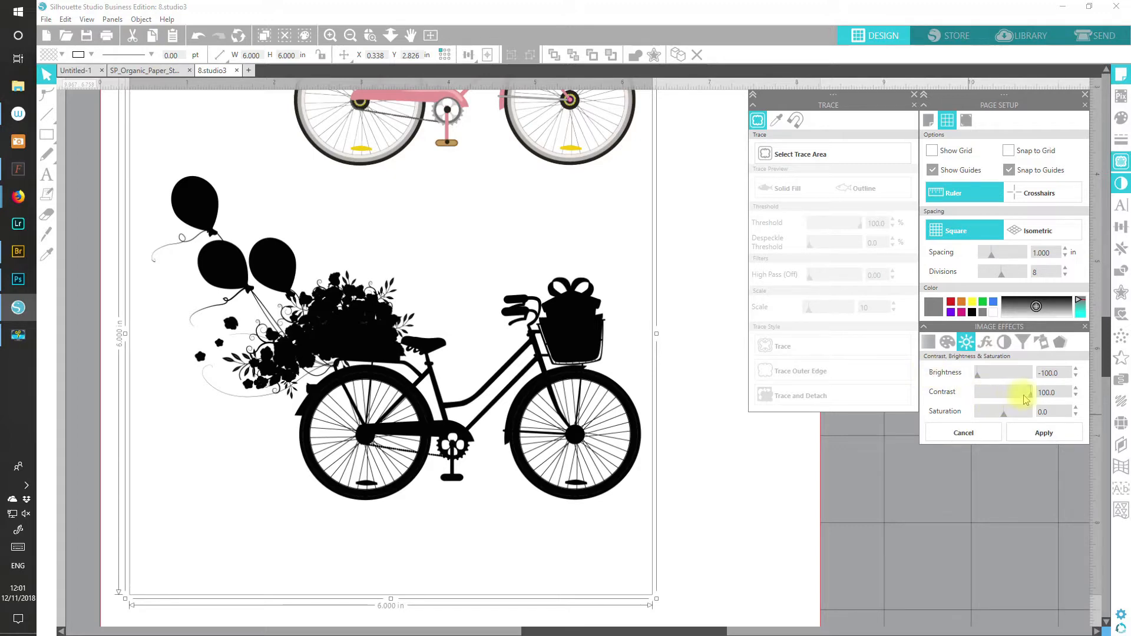
{"action": "left_click_drag", "start_coordinate": [1028, 393], "coordinate": [1106, 392]}
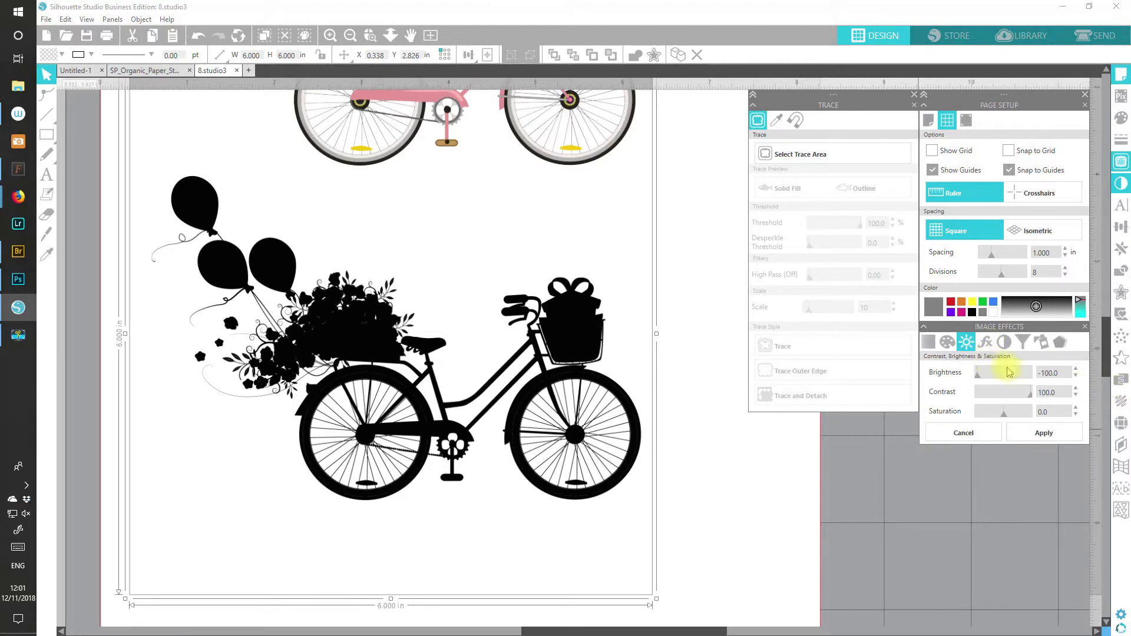
Lower the bicycle copy's Gamma to its minimum and apply the effect.
{"action": "left_click", "coordinate": [986, 347]}
{"action": "left_click_drag", "start_coordinate": [1004, 375], "coordinate": [960, 377]}
{"action": "left_click", "coordinate": [992, 396]}
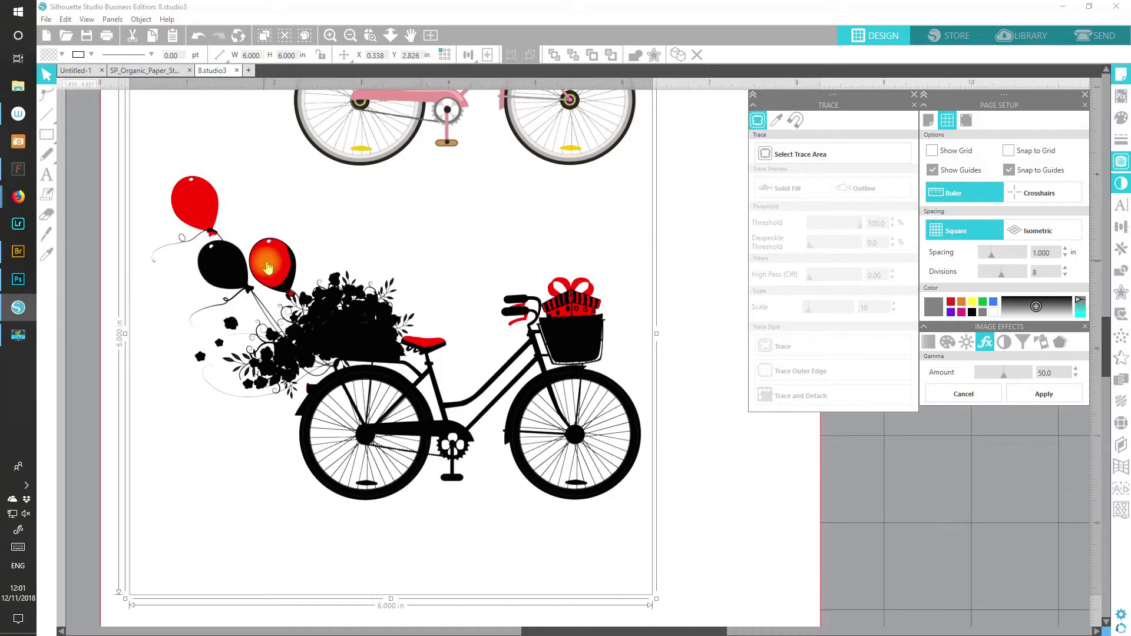
Set the bicycle copy's Brightness to -100 and Contrast to 100, and apply them to turn the picture fully black.
{"action": "left_click", "coordinate": [966, 342]}
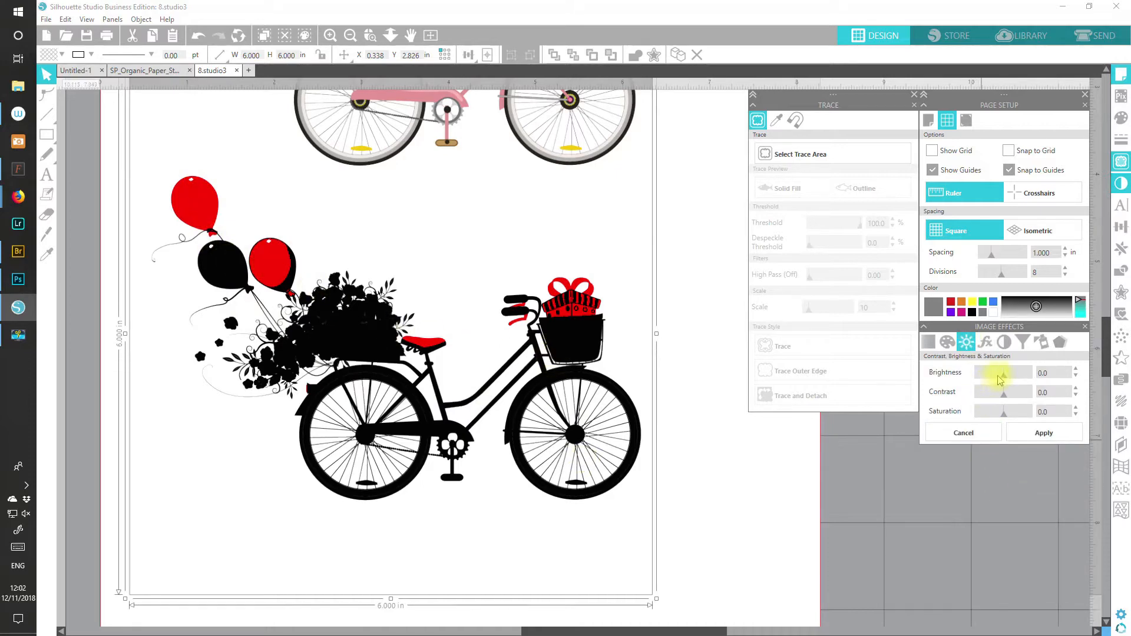
{"action": "left_click_drag", "start_coordinate": [1002, 379], "coordinate": [941, 377]}
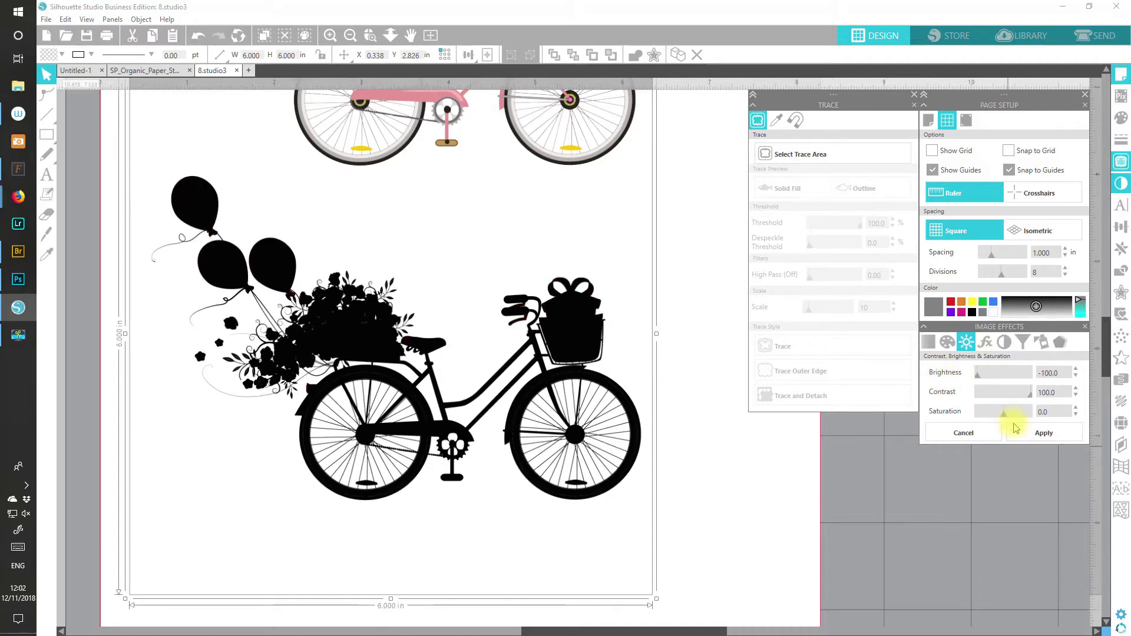
{"action": "left_click", "coordinate": [1029, 434]}
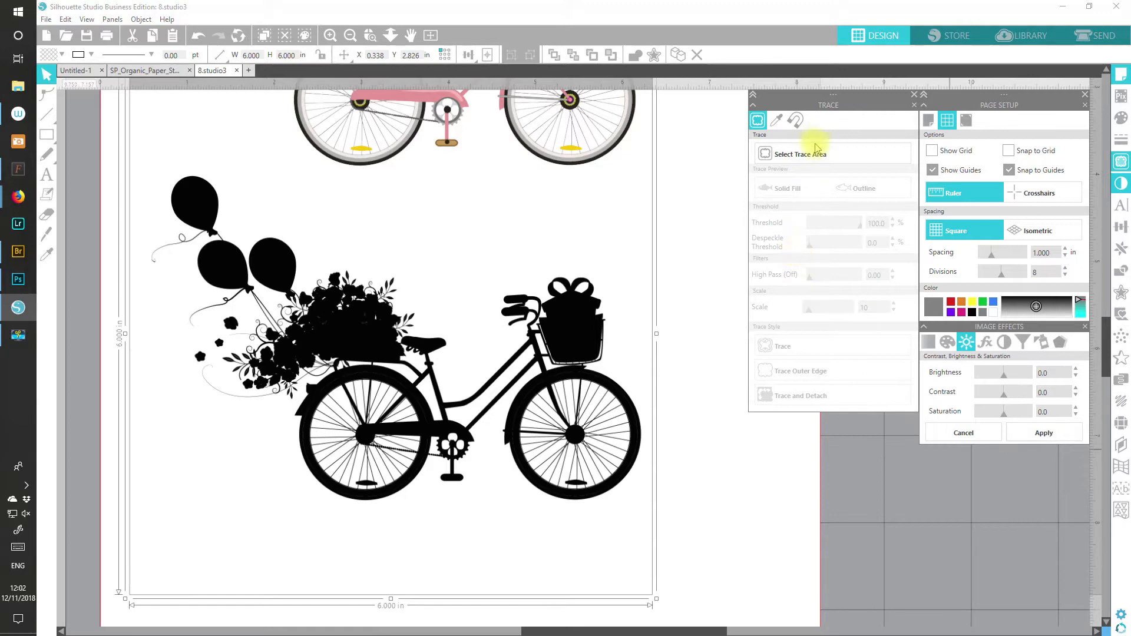
Select a trace area about 6.5 in wide around the blackened bicycle and test the trace threshold.
{"action": "left_click", "coordinate": [800, 155]}
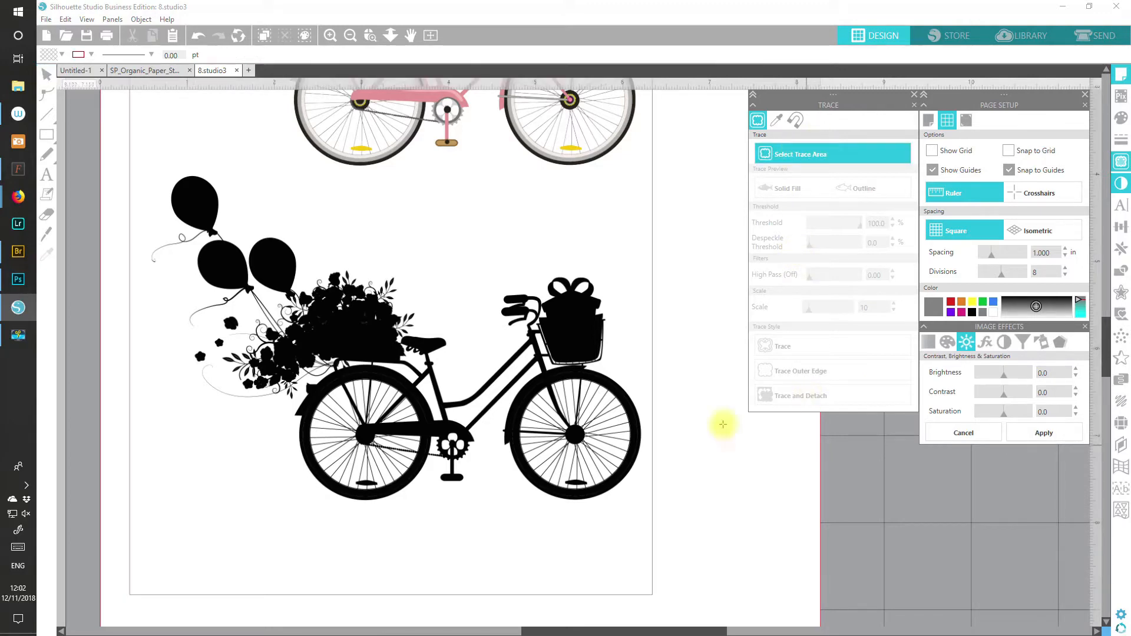
{"action": "left_click_drag", "start_coordinate": [111, 161], "coordinate": [682, 564]}
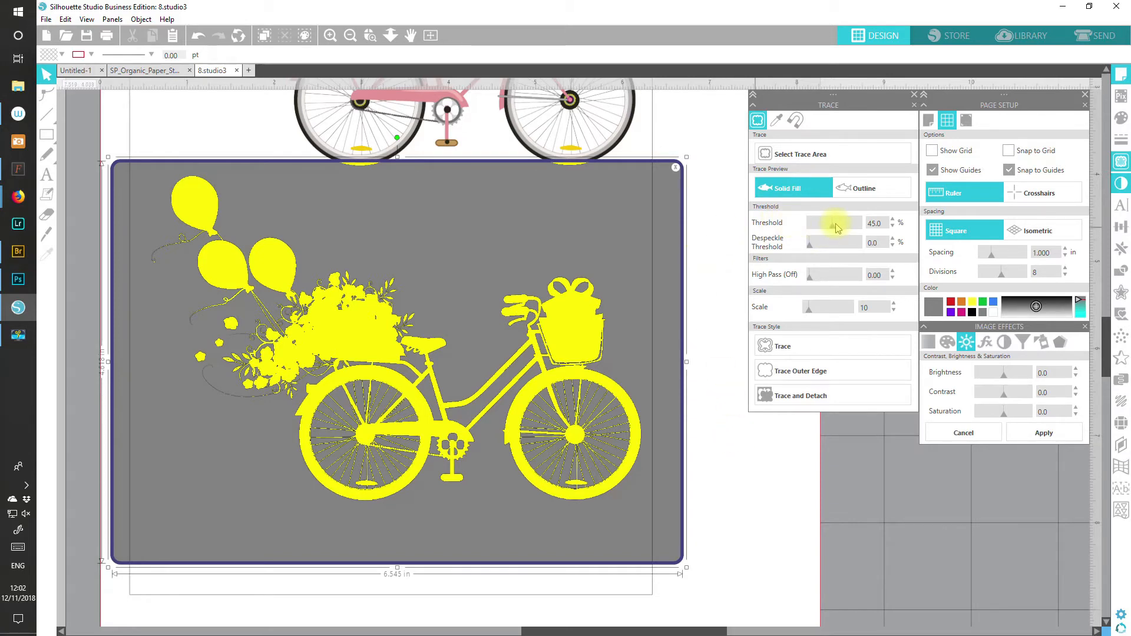
{"action": "left_click_drag", "start_coordinate": [841, 228], "coordinate": [843, 229]}
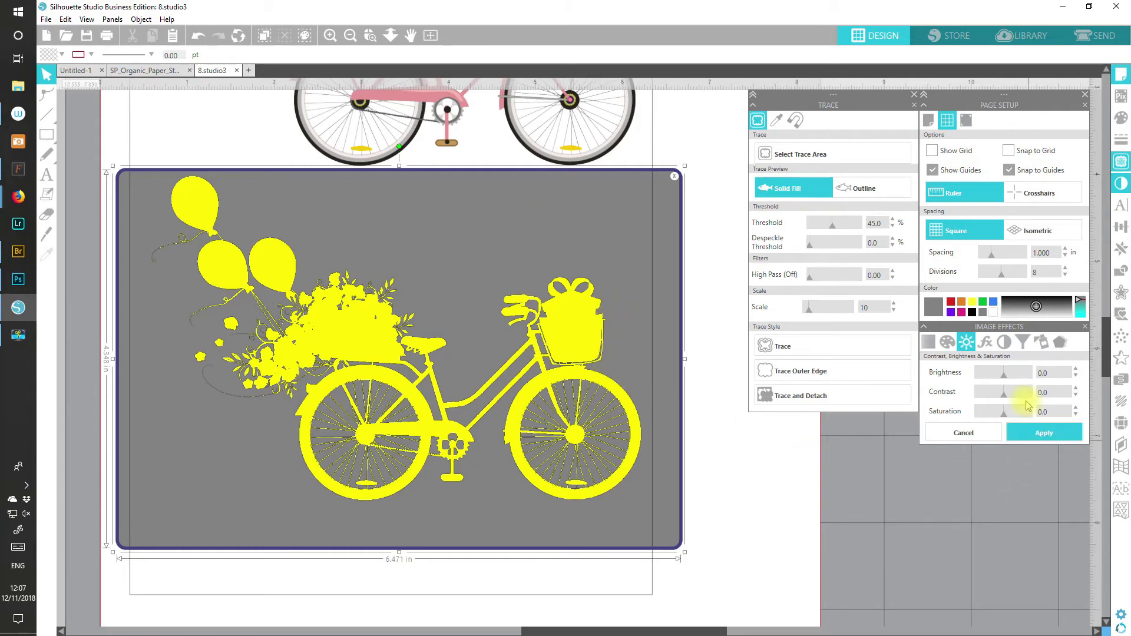
{"action": "left_click", "coordinate": [984, 345]}
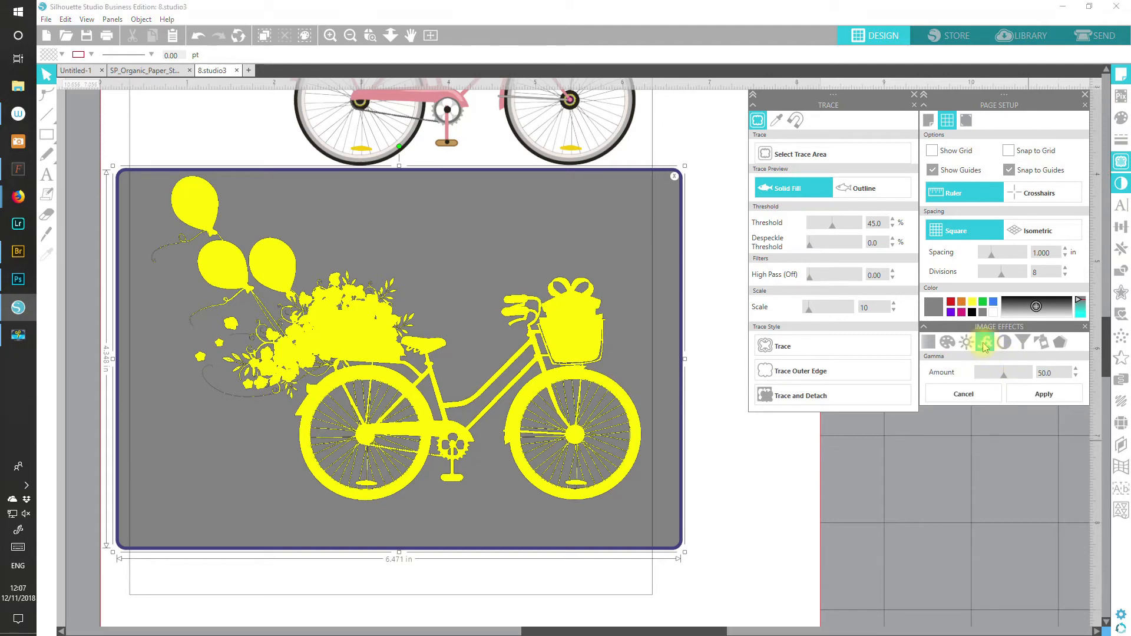
{"action": "left_click", "coordinate": [966, 344]}
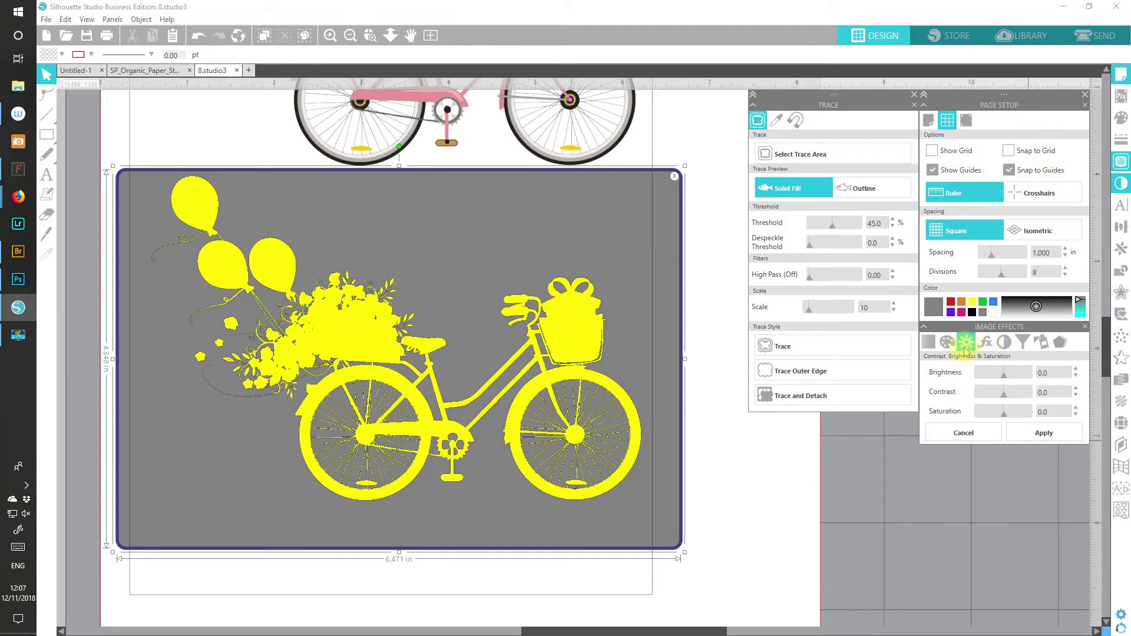